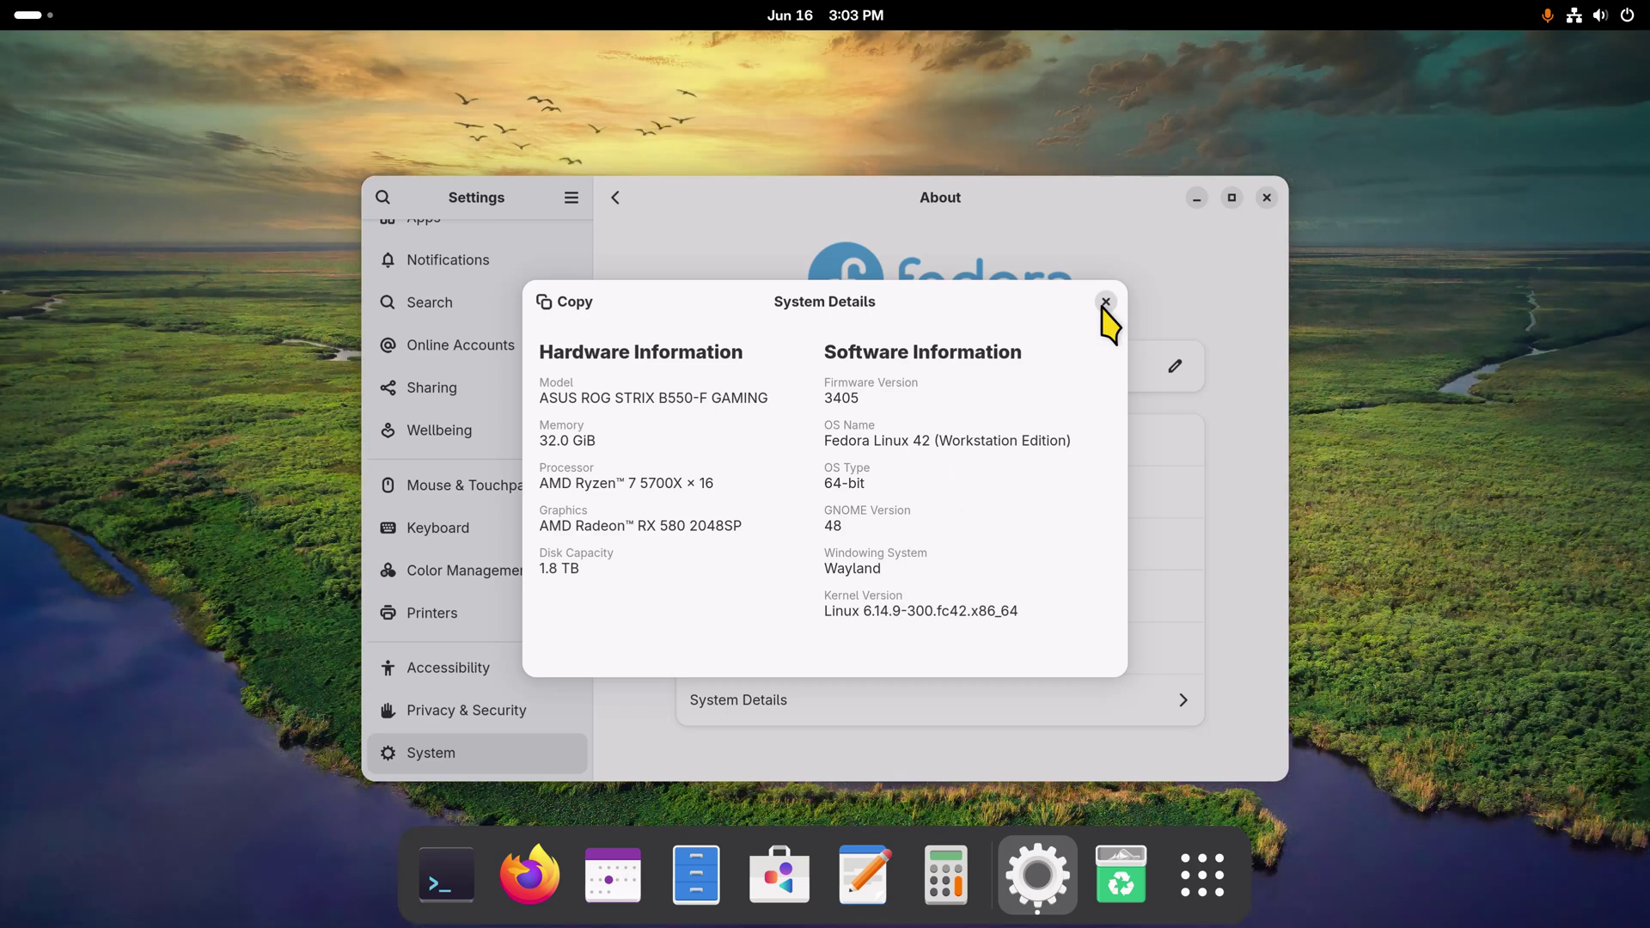
# Dismiss the System Details summary so the About page shows again
pyautogui.click(1104, 306)
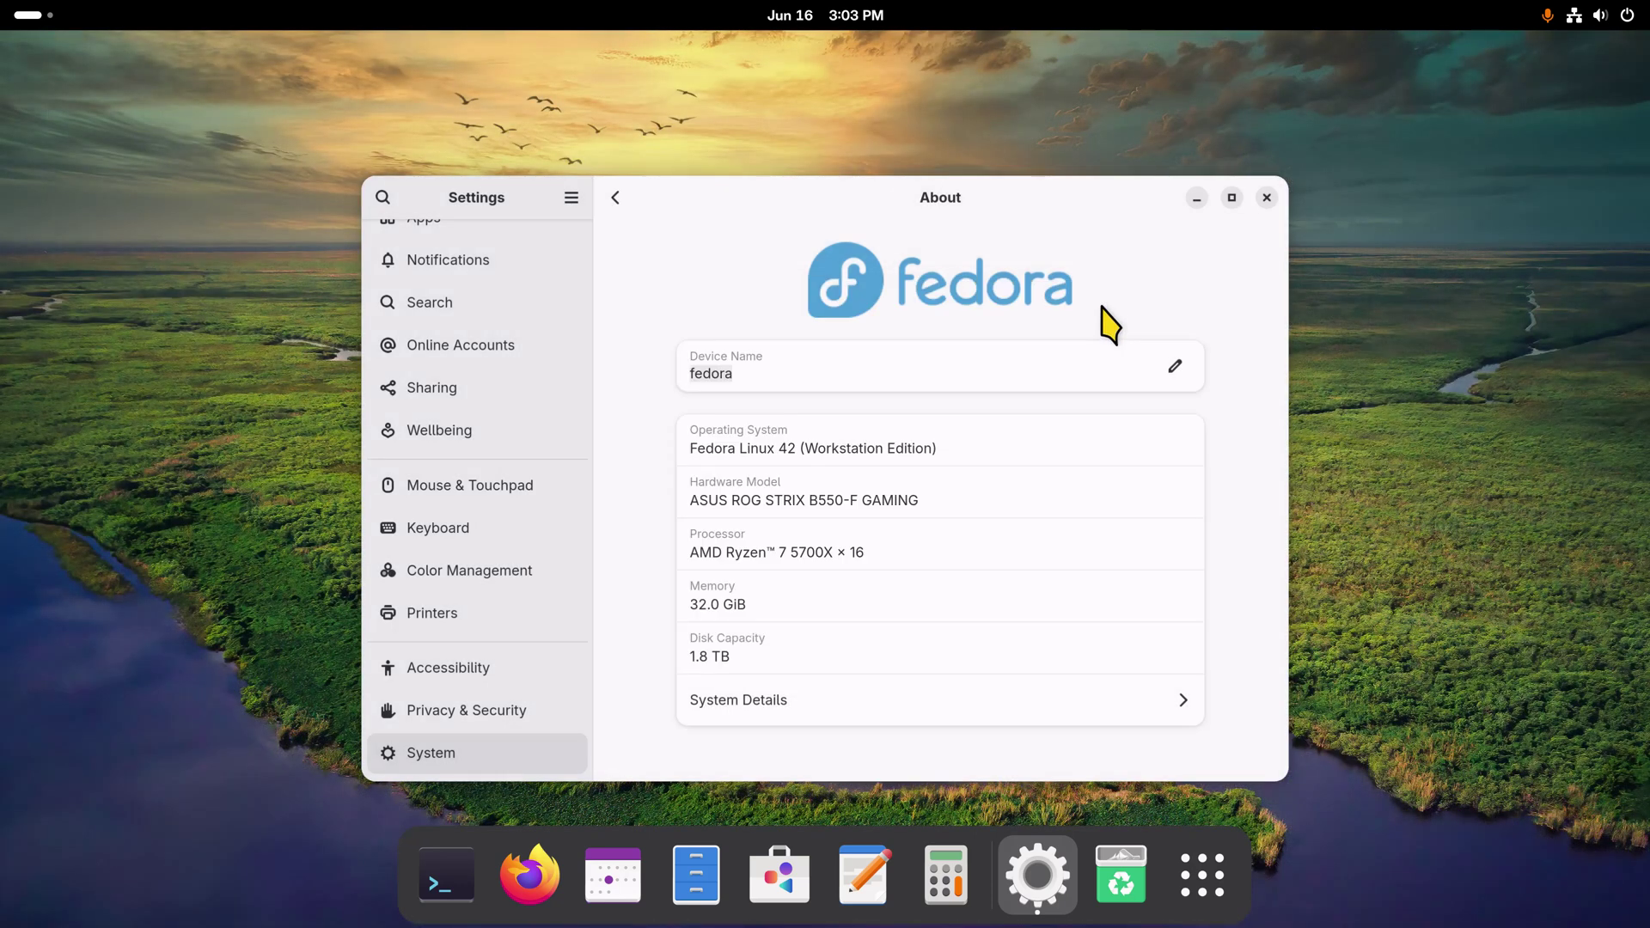
# Close the Settings window and show the full app grid from the dock
pyautogui.click(1266, 197)
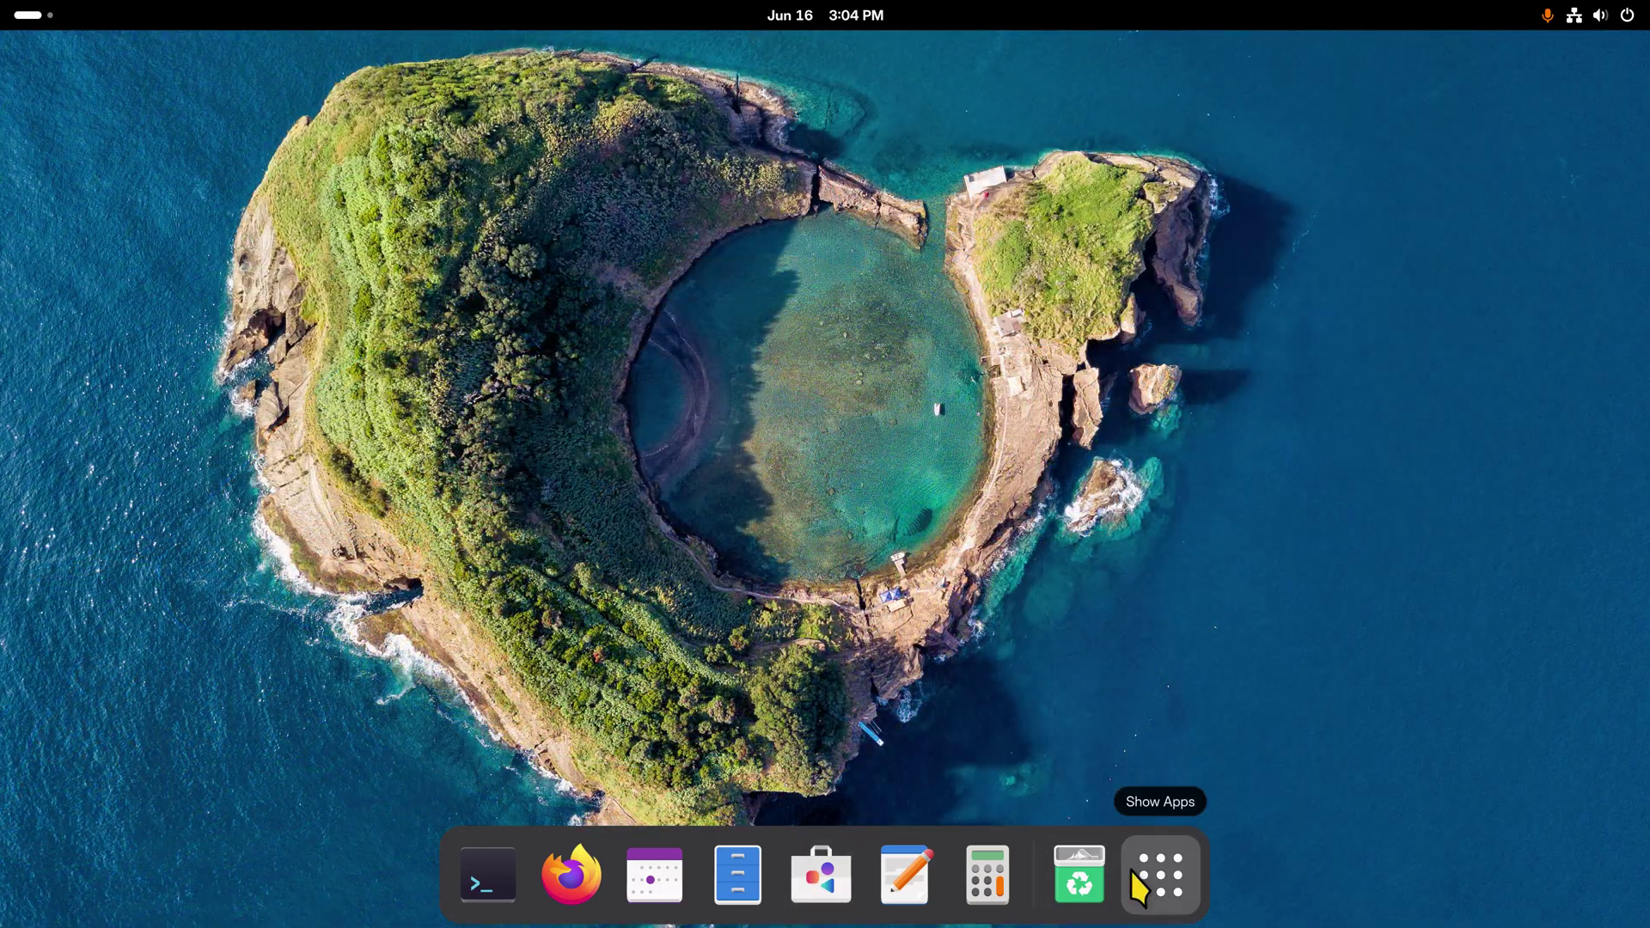
pyautogui.click(1131, 869)
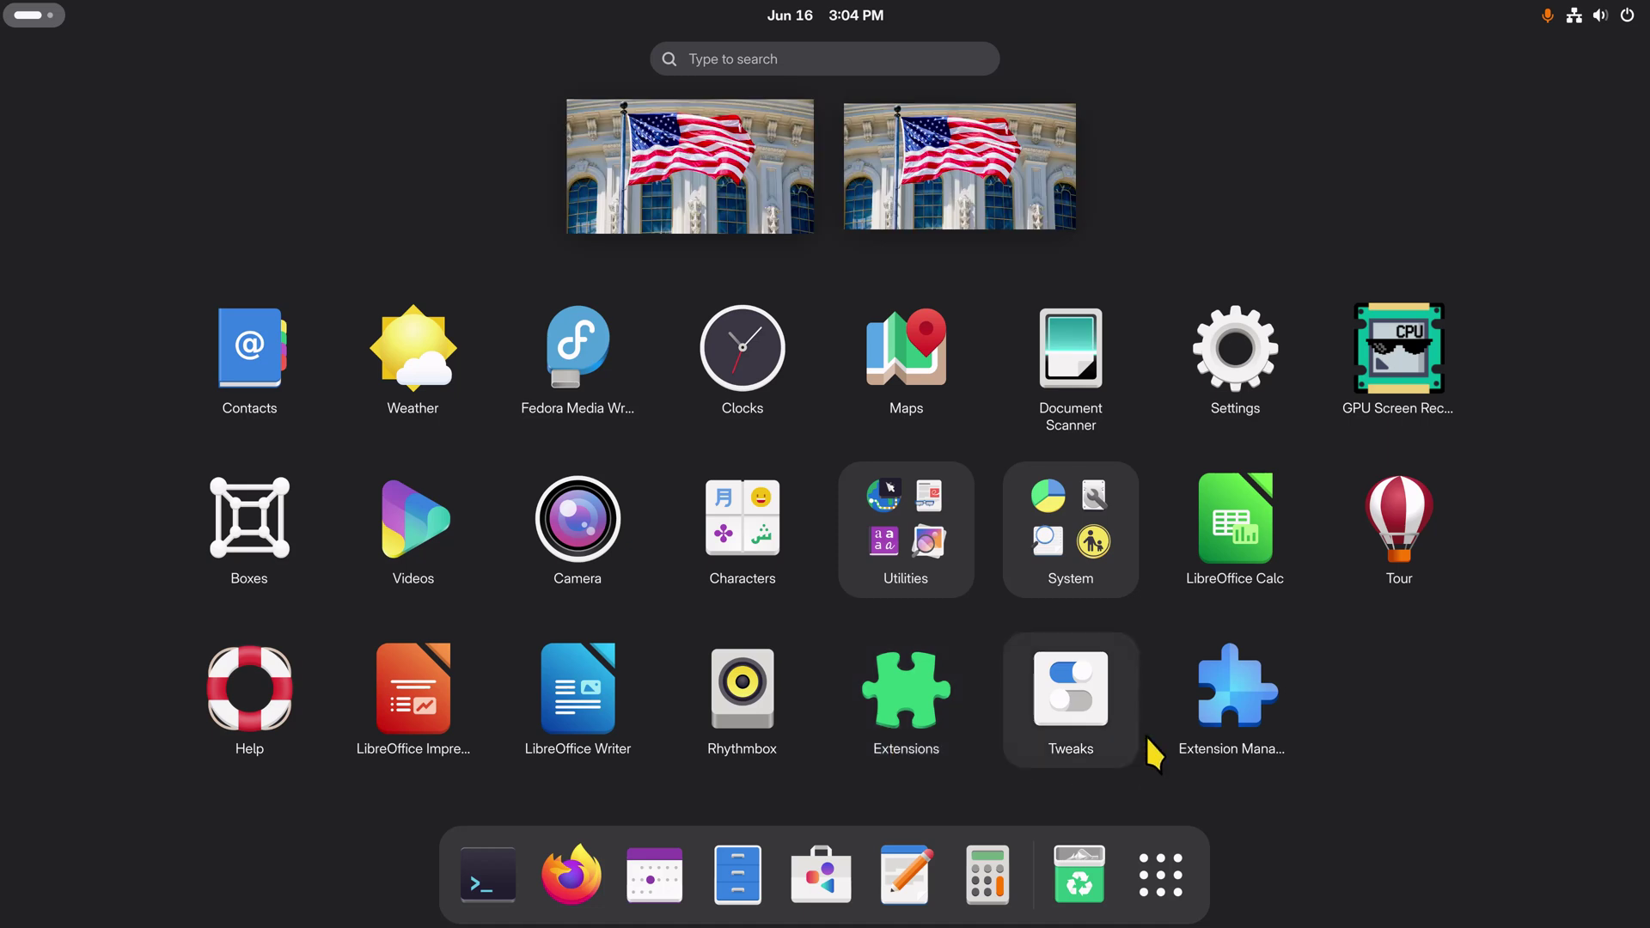
# Launch Extension Manager from the app grid to its Installed list
pyautogui.click(1234, 687)
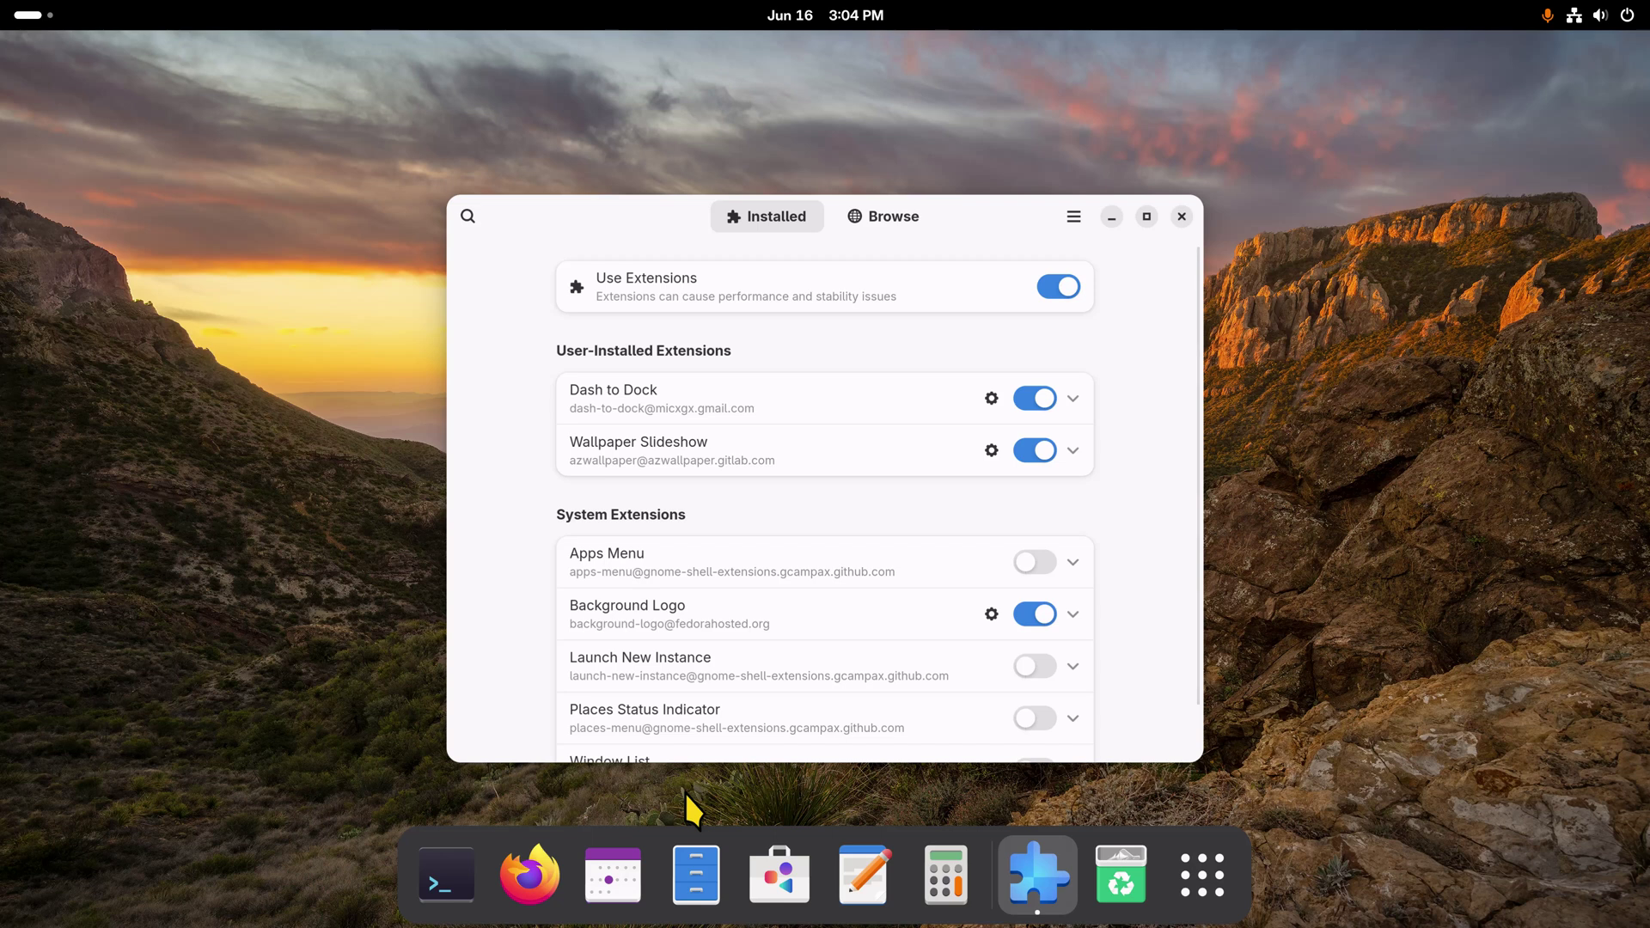
# Shrink Dash to Dock icons from 72 px to 43 px and place the dock at Top
pyautogui.click(991, 398)
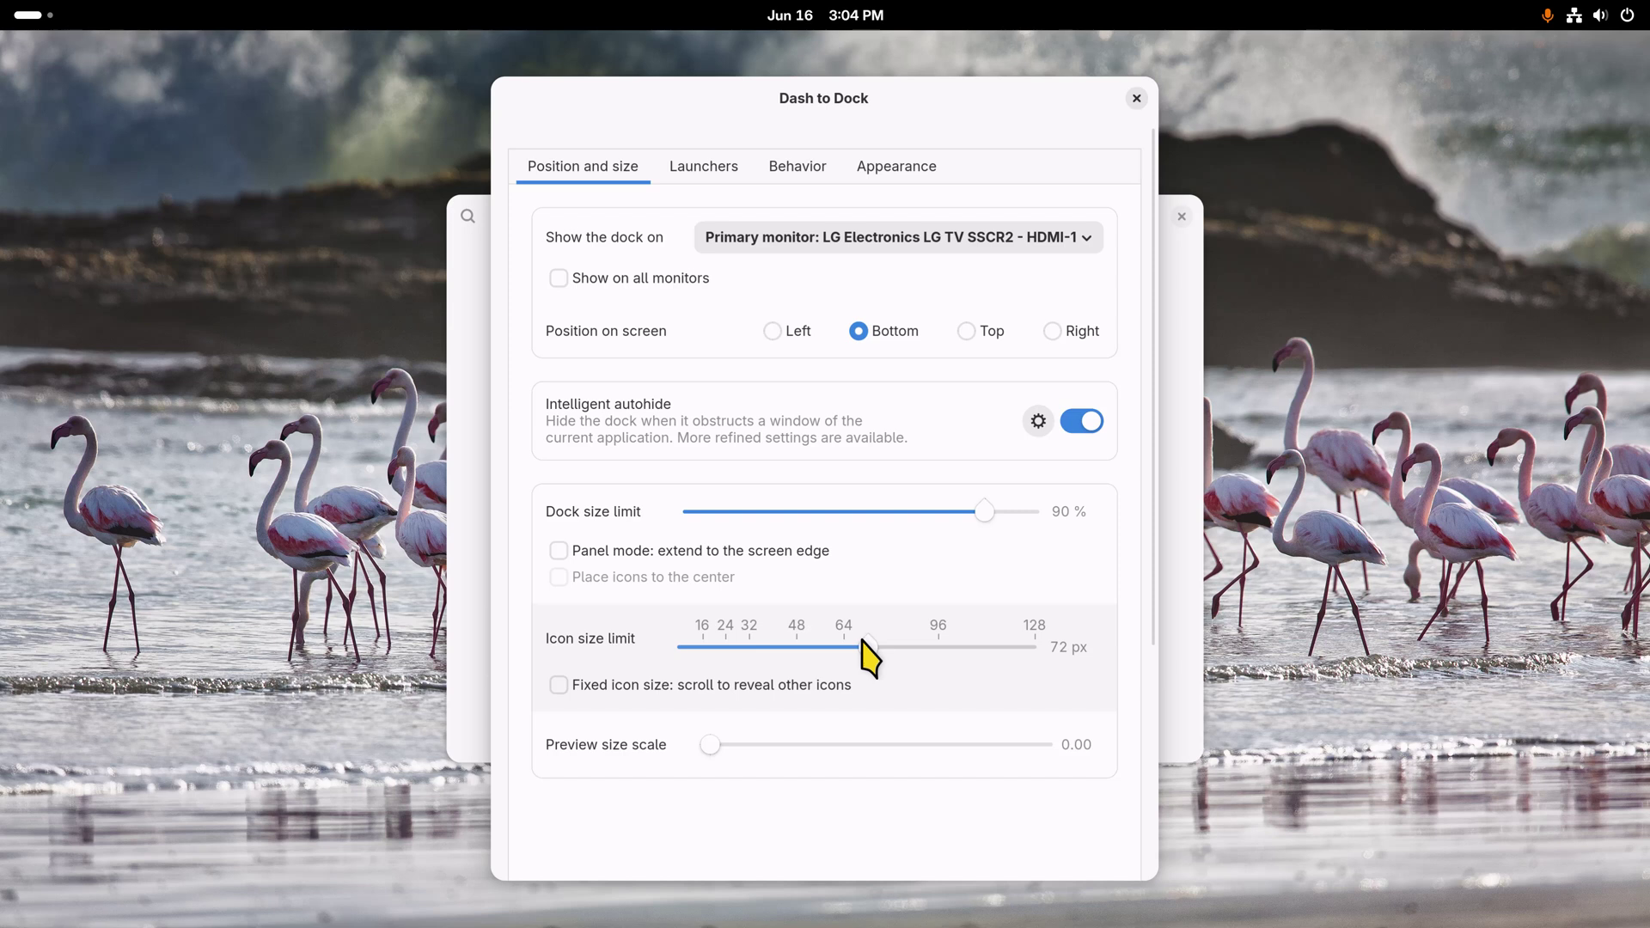
pyautogui.moveTo(862, 644); pyautogui.dragTo(782, 648)
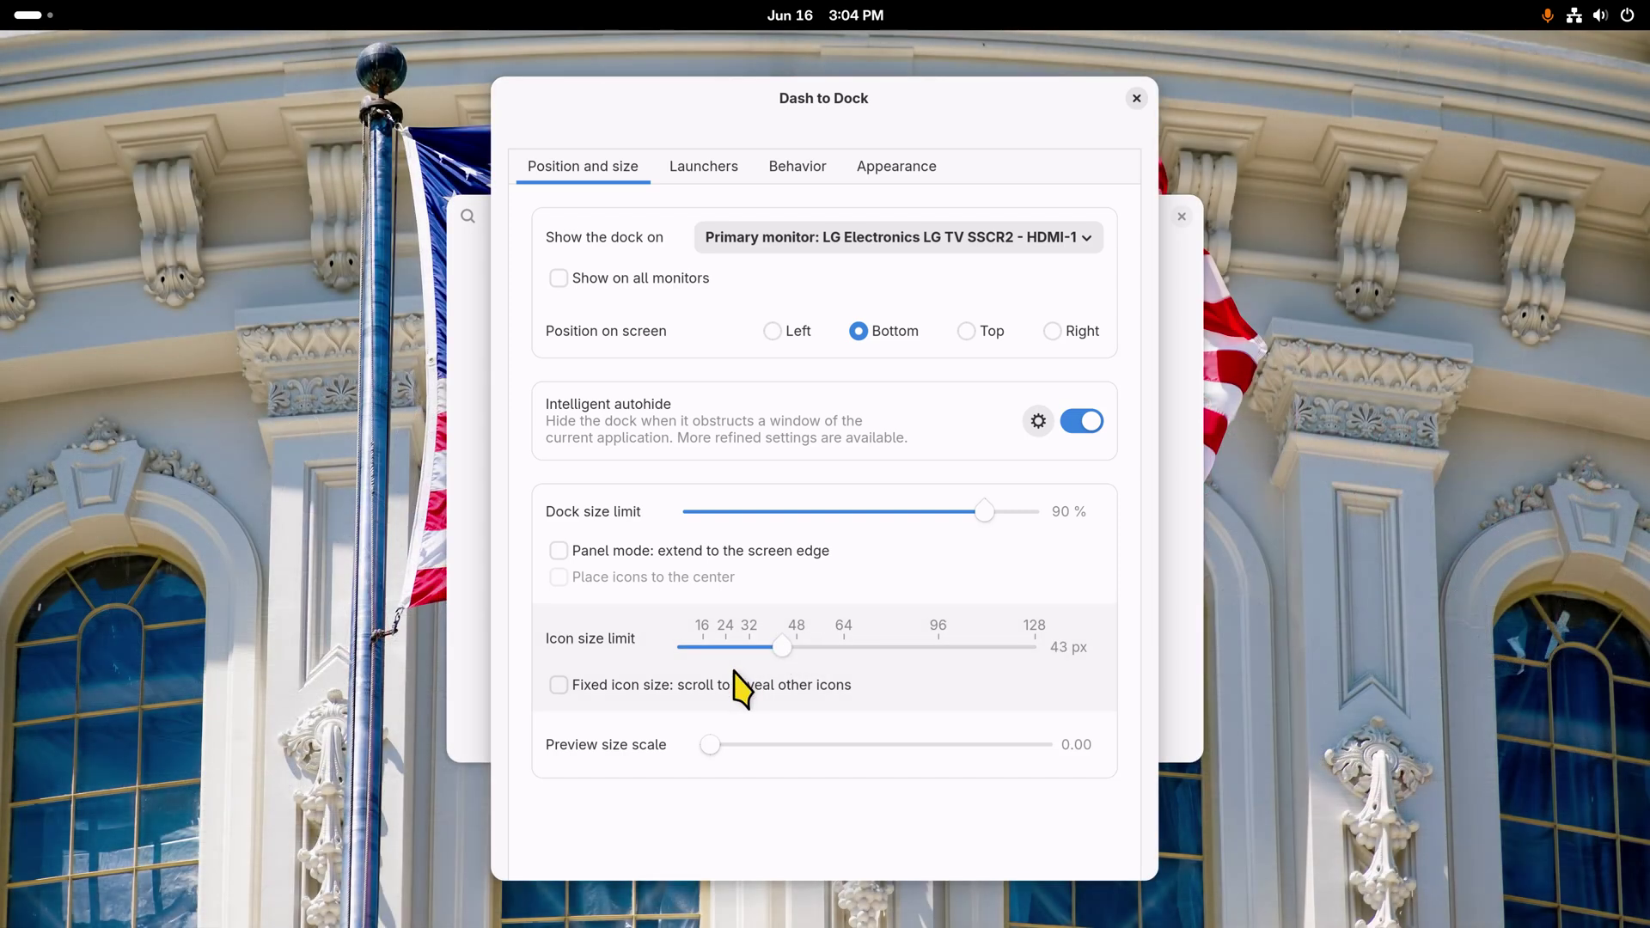
pyautogui.click(773, 331)
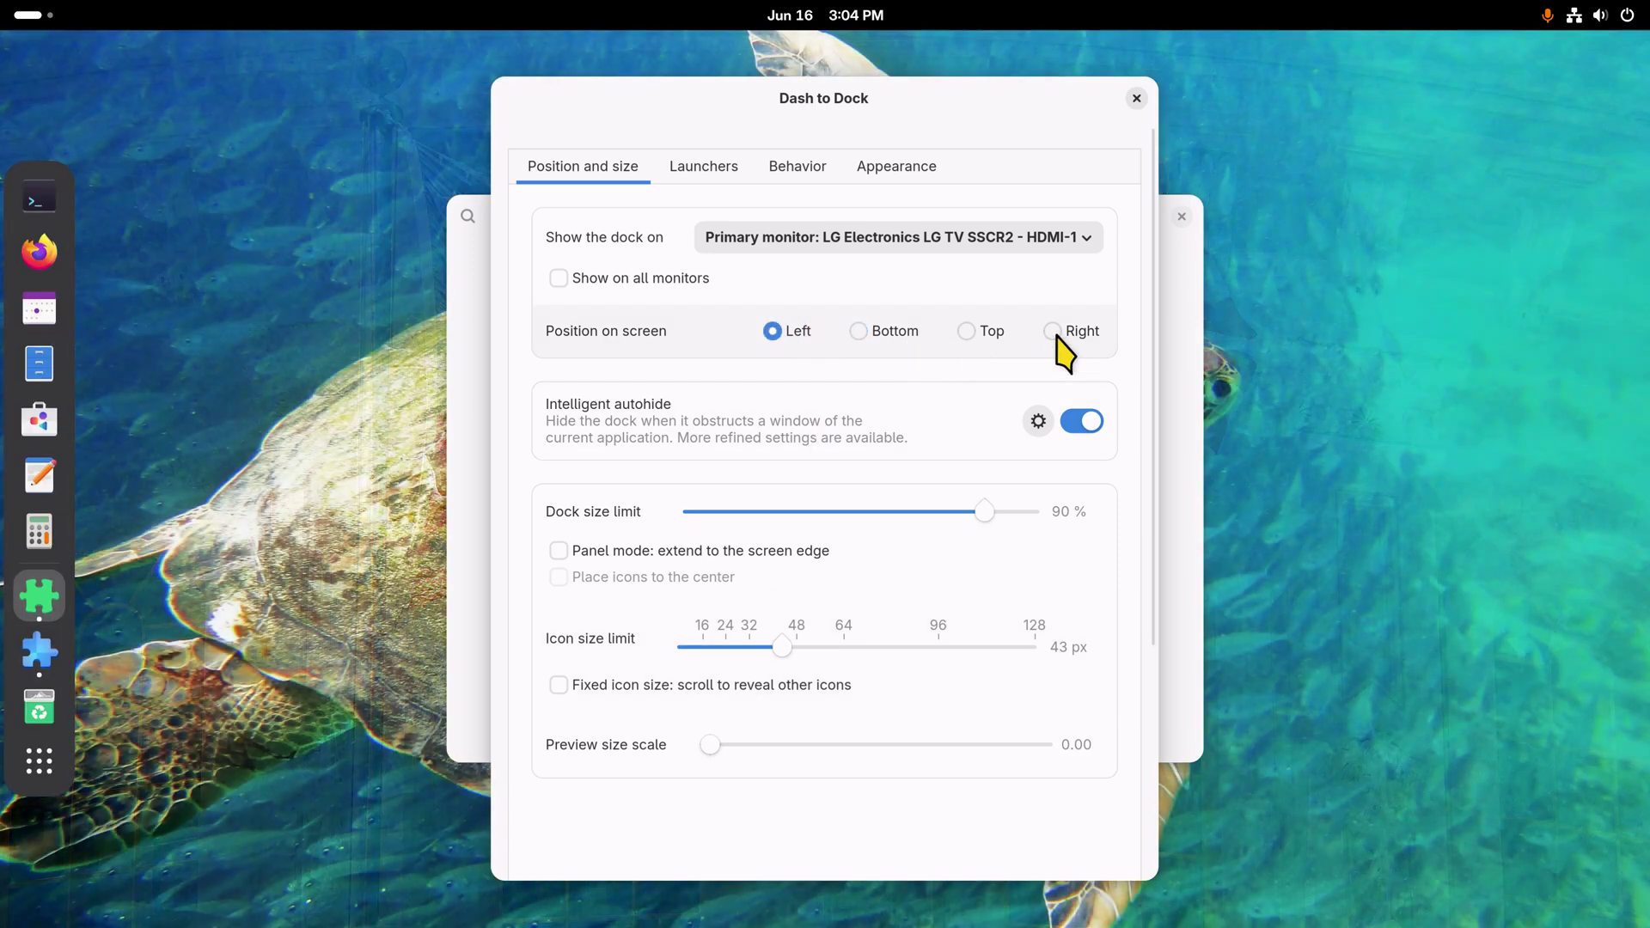
pyautogui.click(1057, 335)
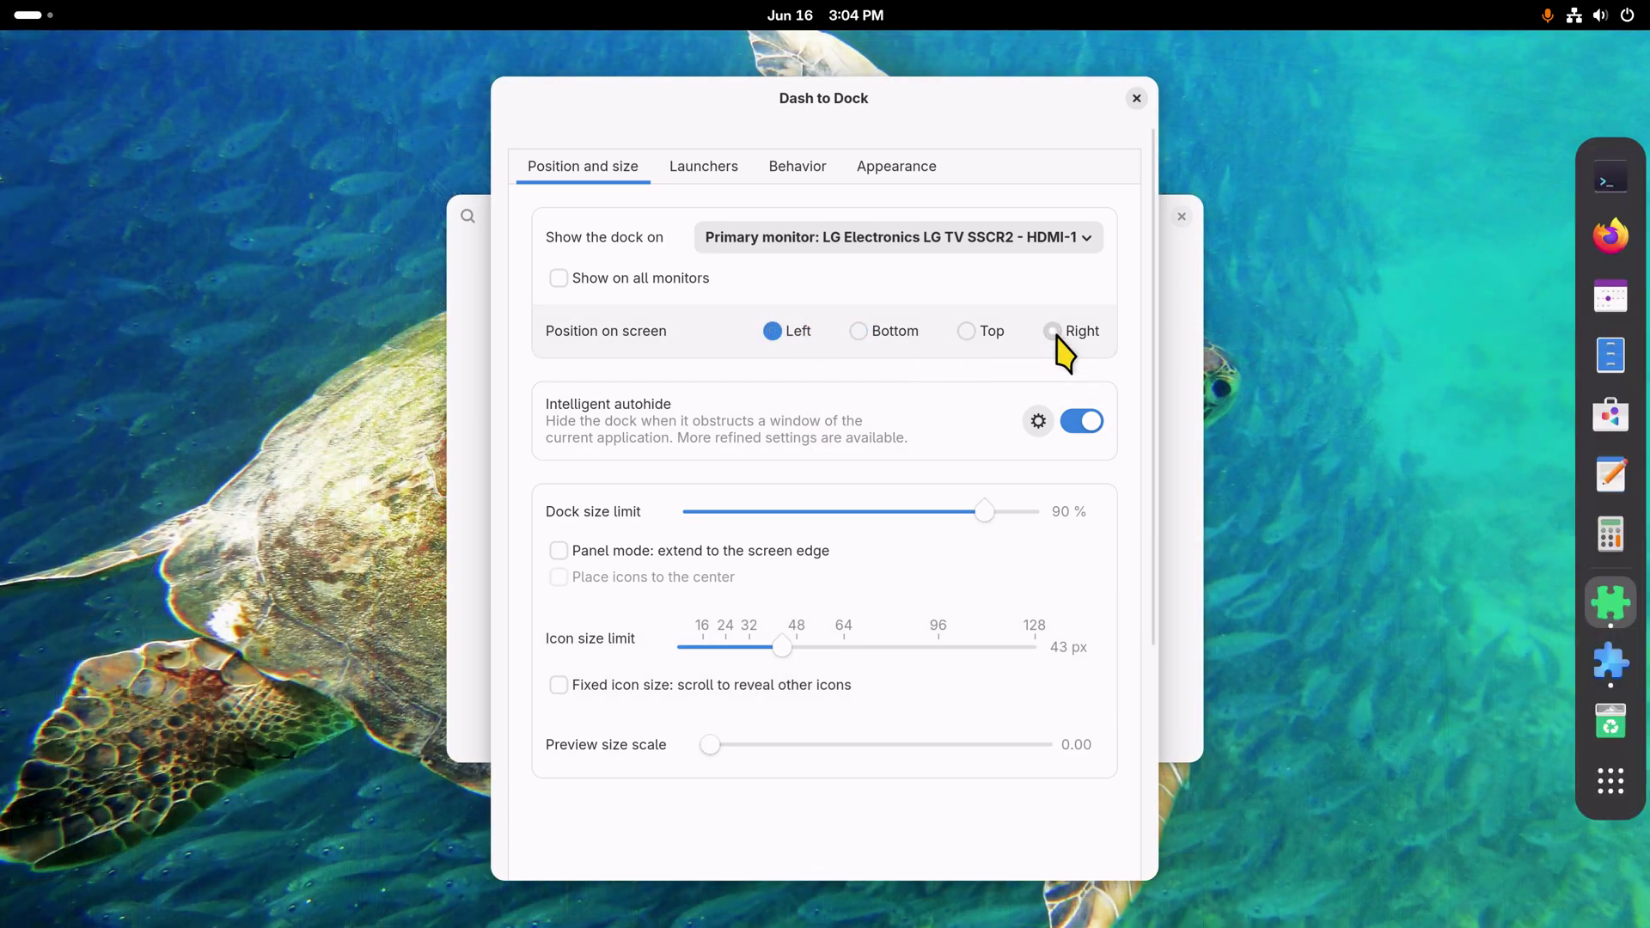
pyautogui.click(969, 335)
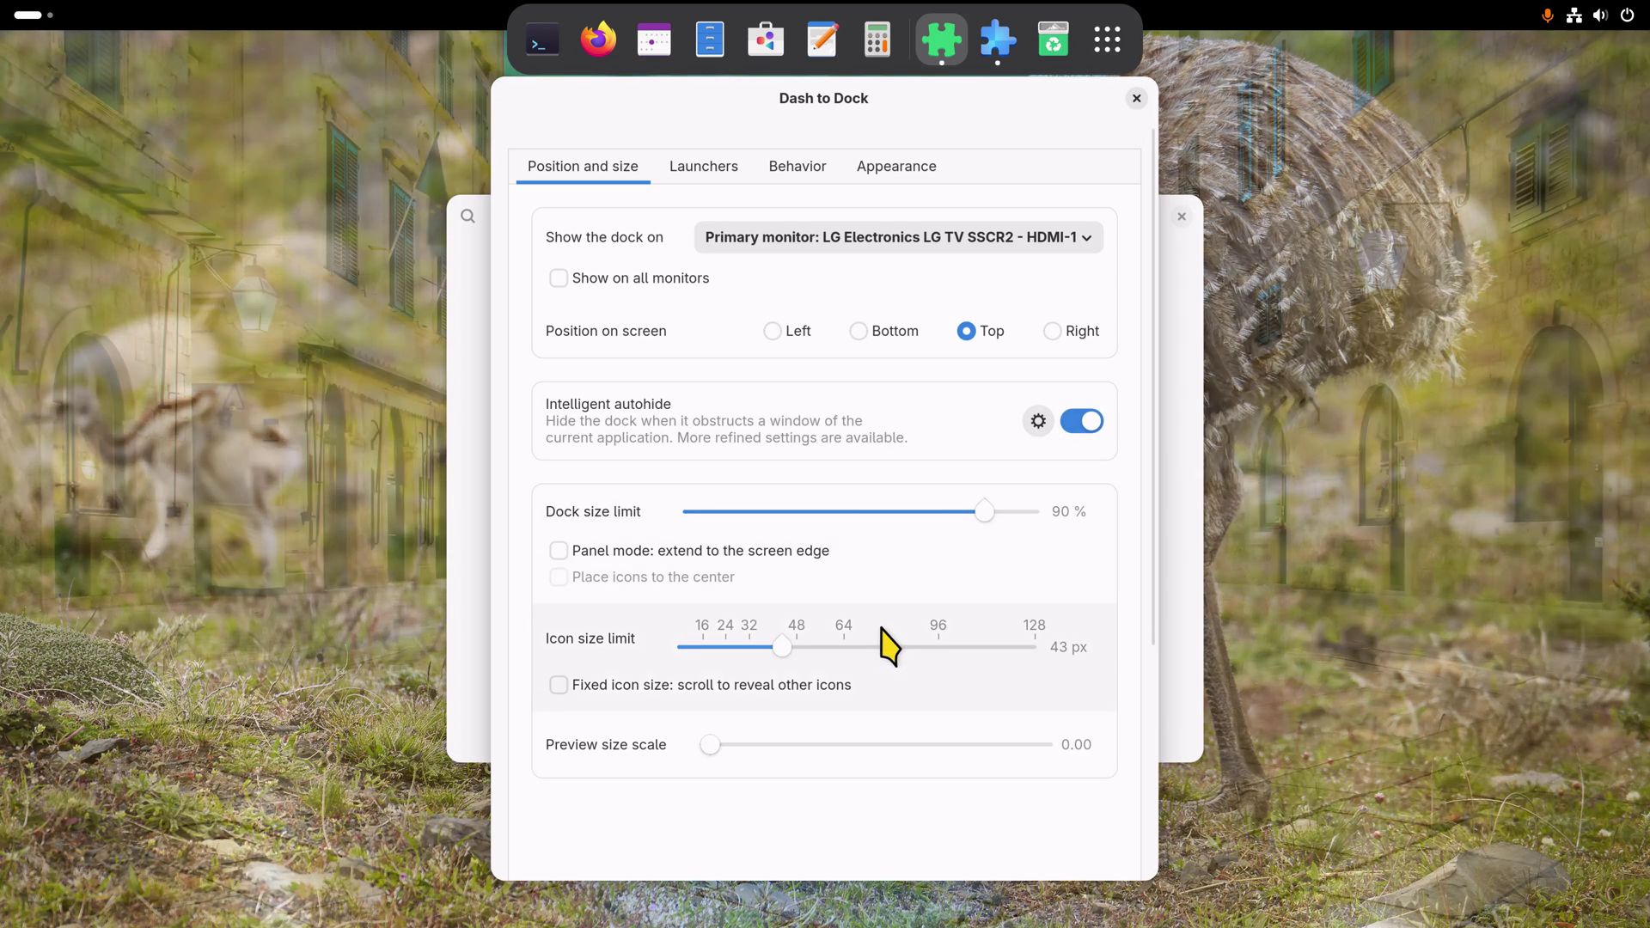
# Set dock icons to 77 px, return the dock to Bottom, and close the preferences
pyautogui.click(884, 646)
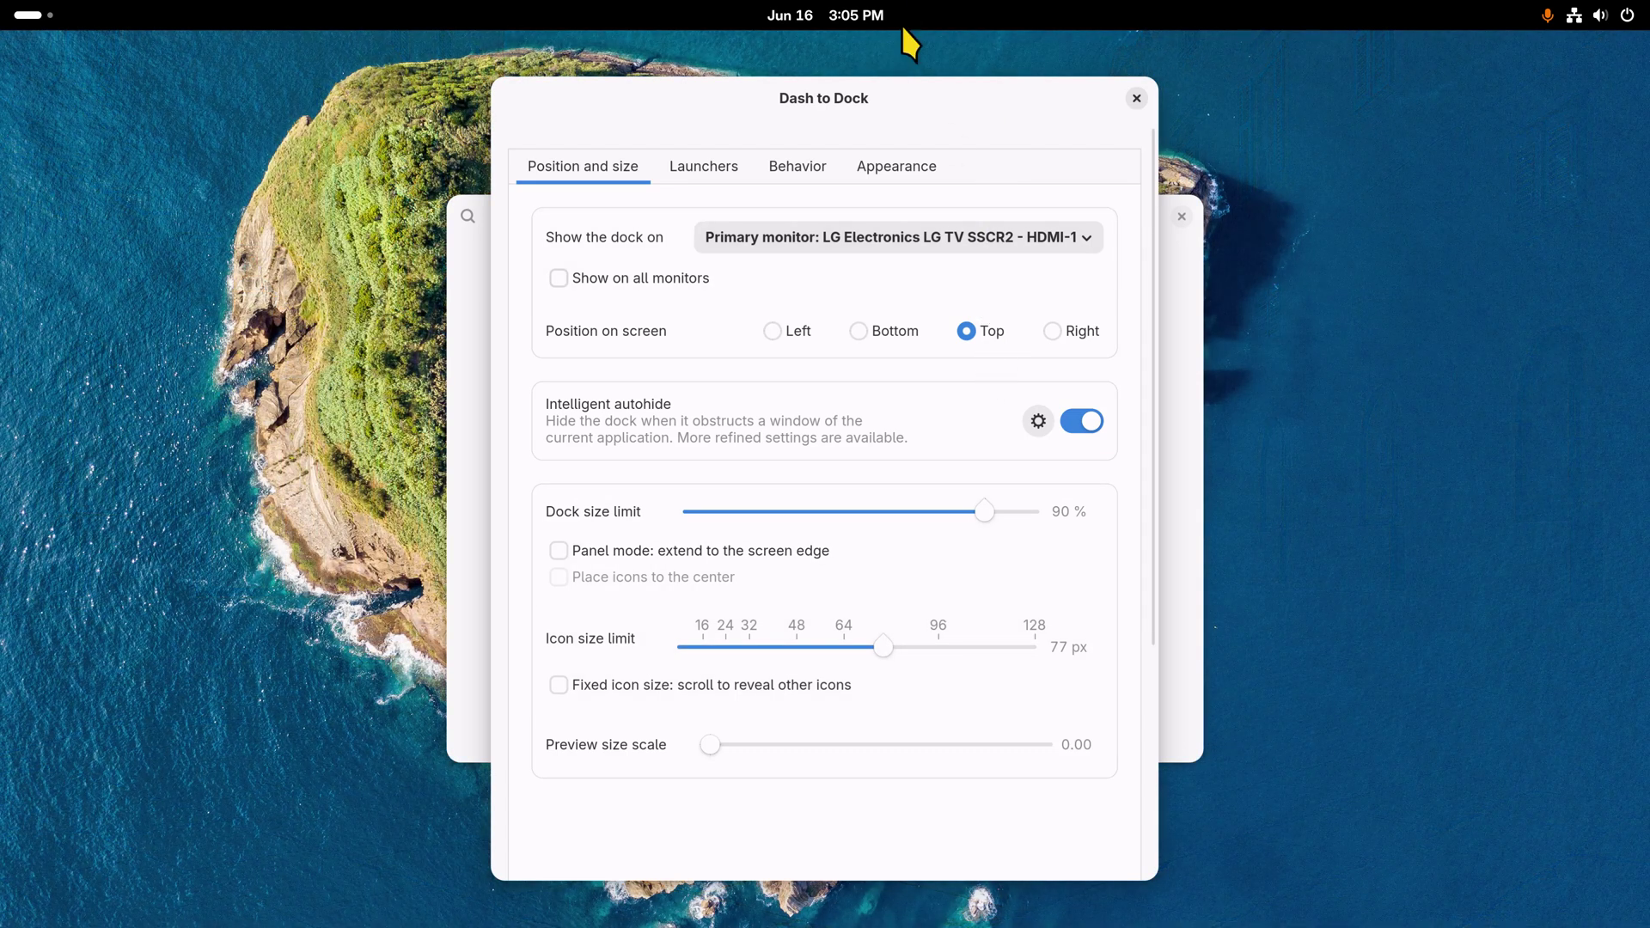
pyautogui.moveTo(881, 10)
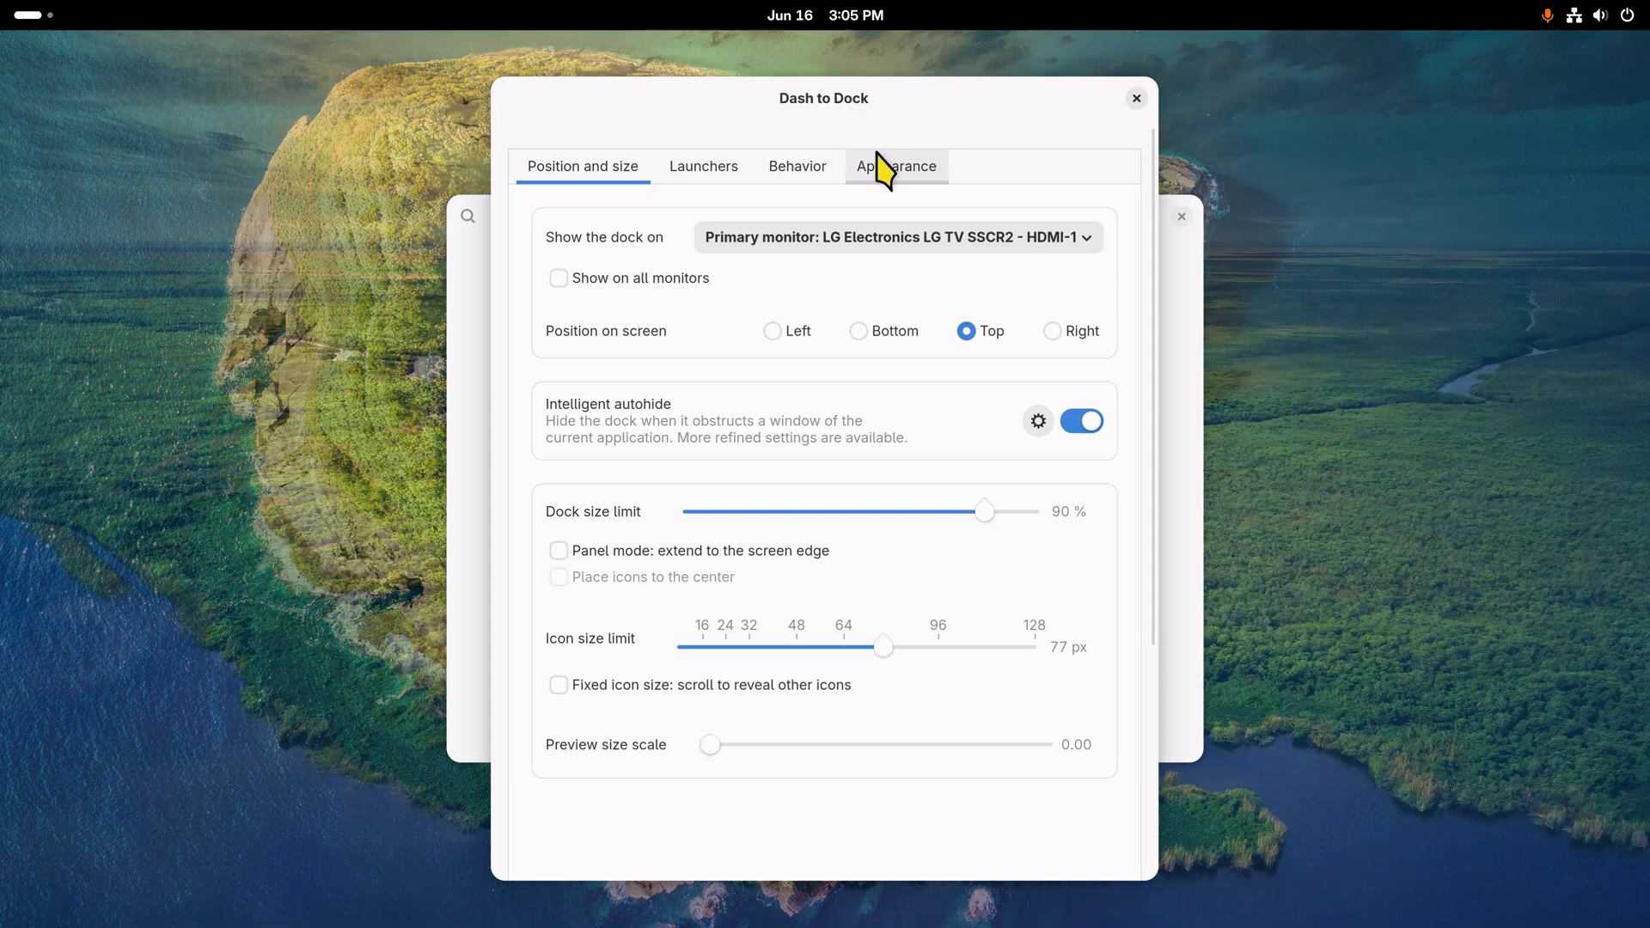
pyautogui.click(871, 339)
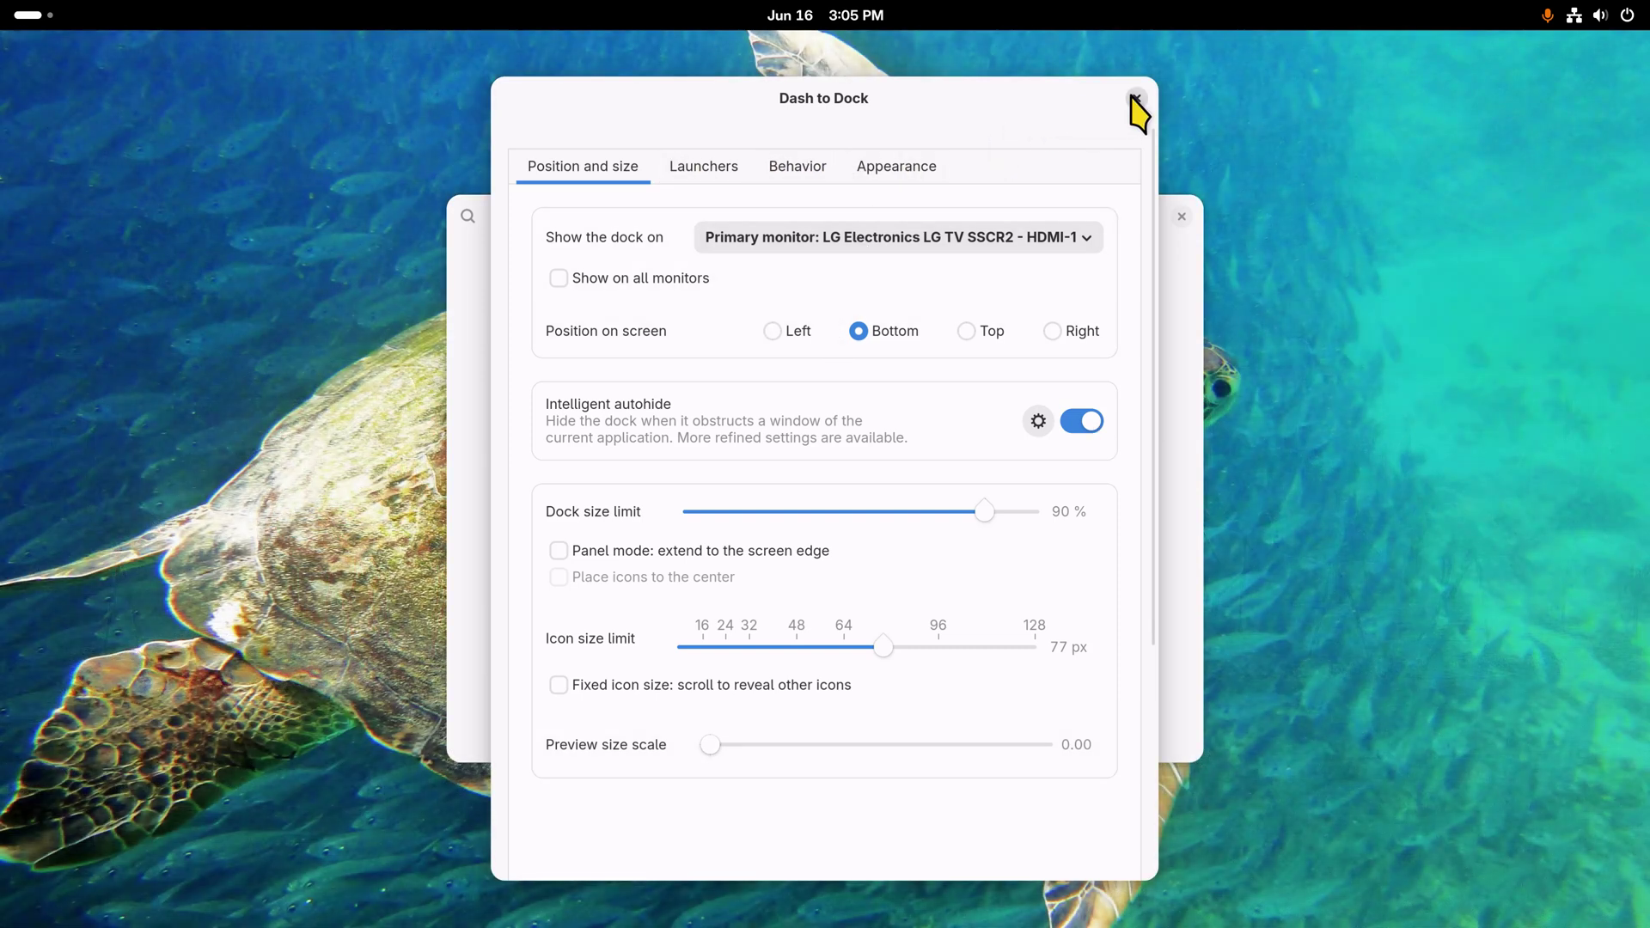
pyautogui.click(1135, 100)
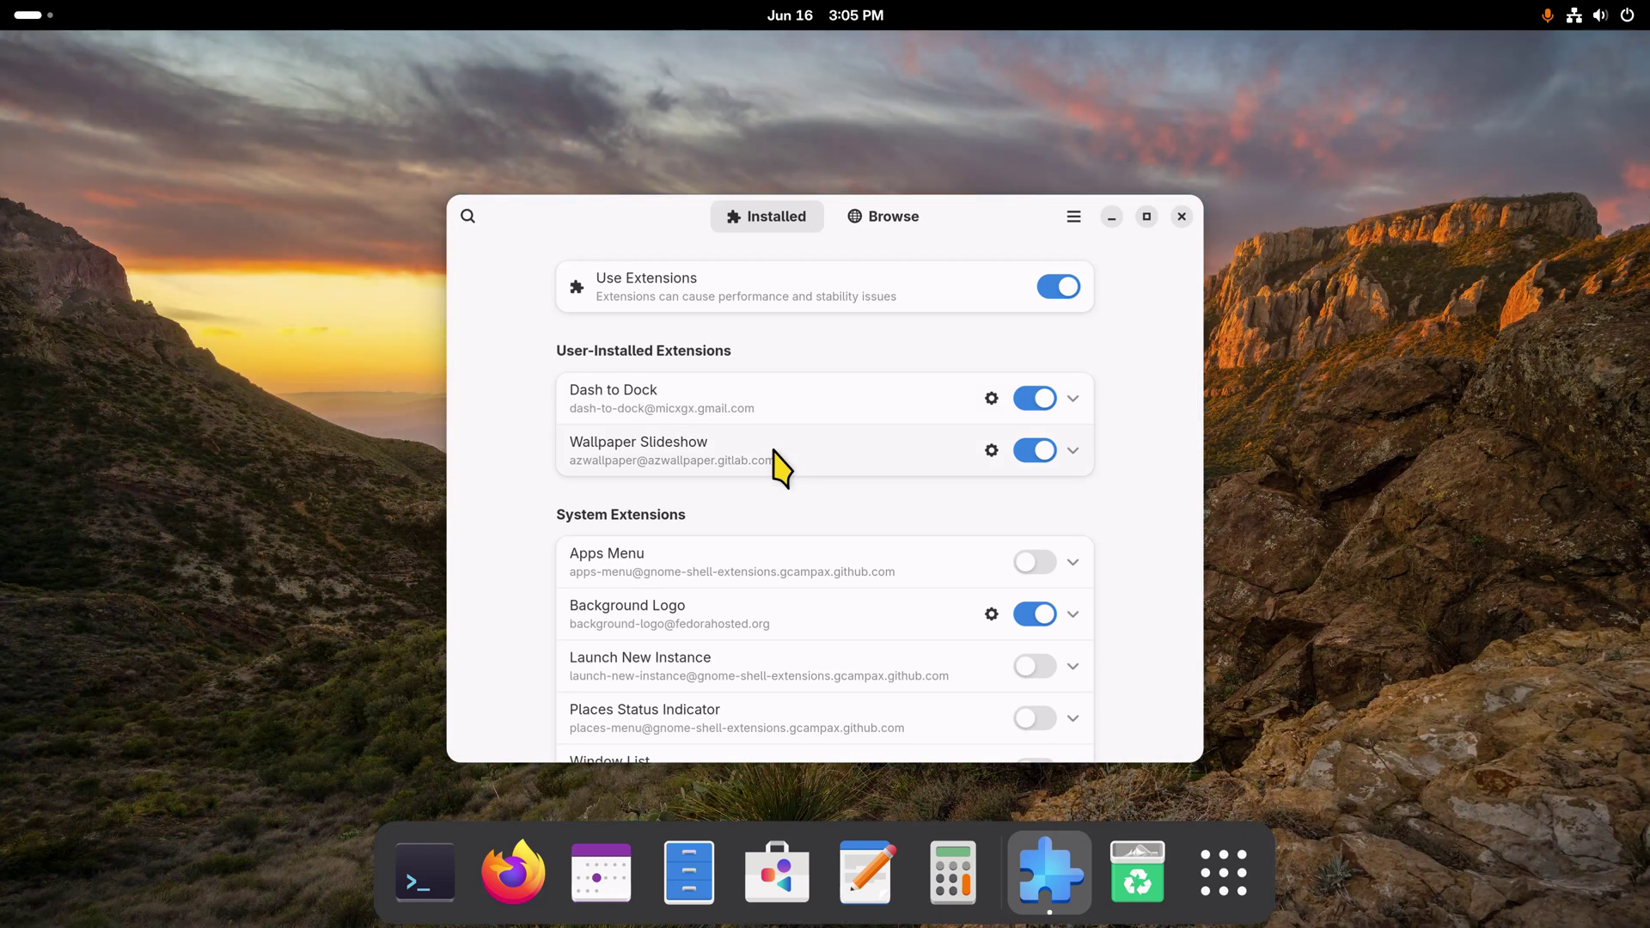
# Glance at Wallpaper Slideshow preferences, close Extension Manager, and open the Quick Settings menu
pyautogui.click(991, 450)
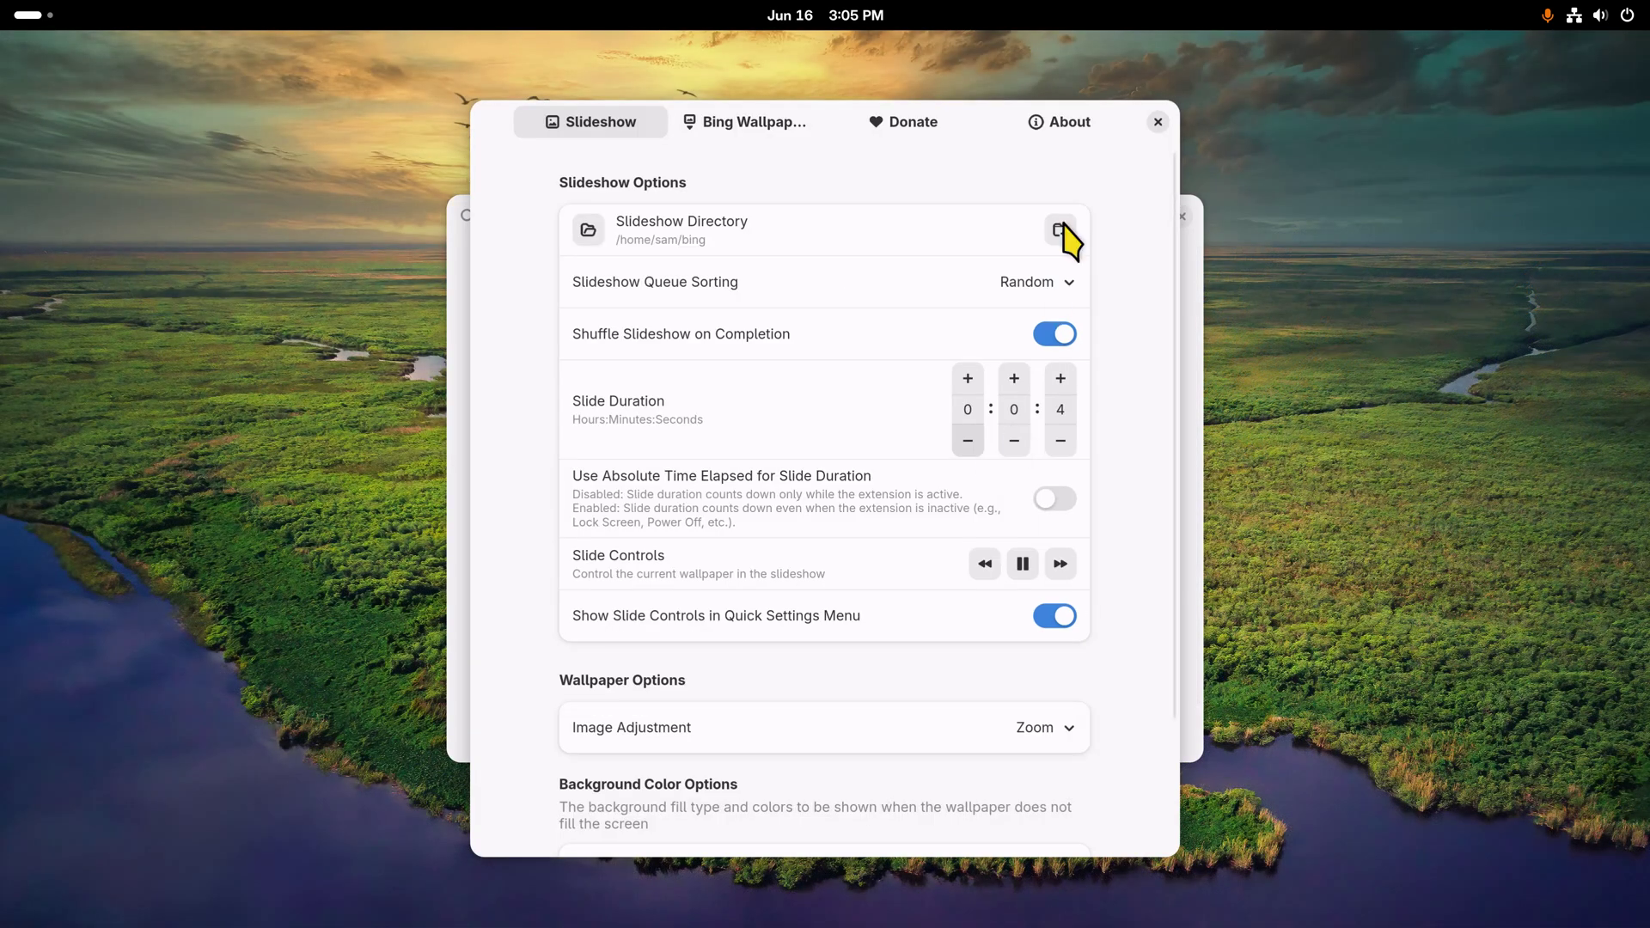
pyautogui.click(1158, 122)
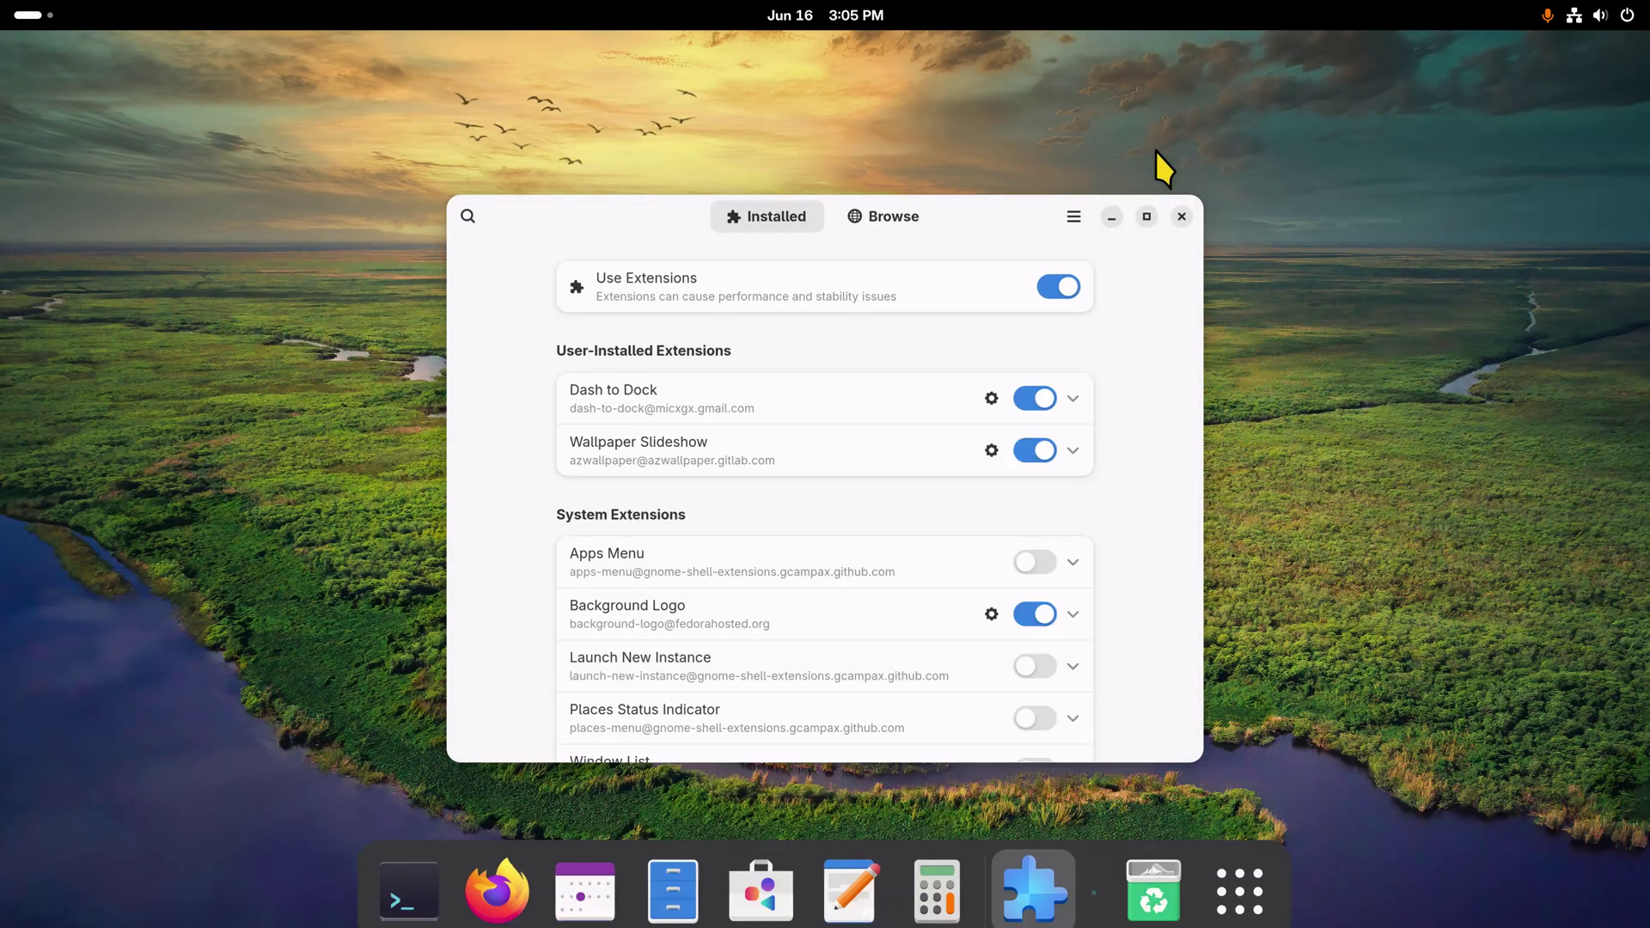
pyautogui.click(1179, 216)
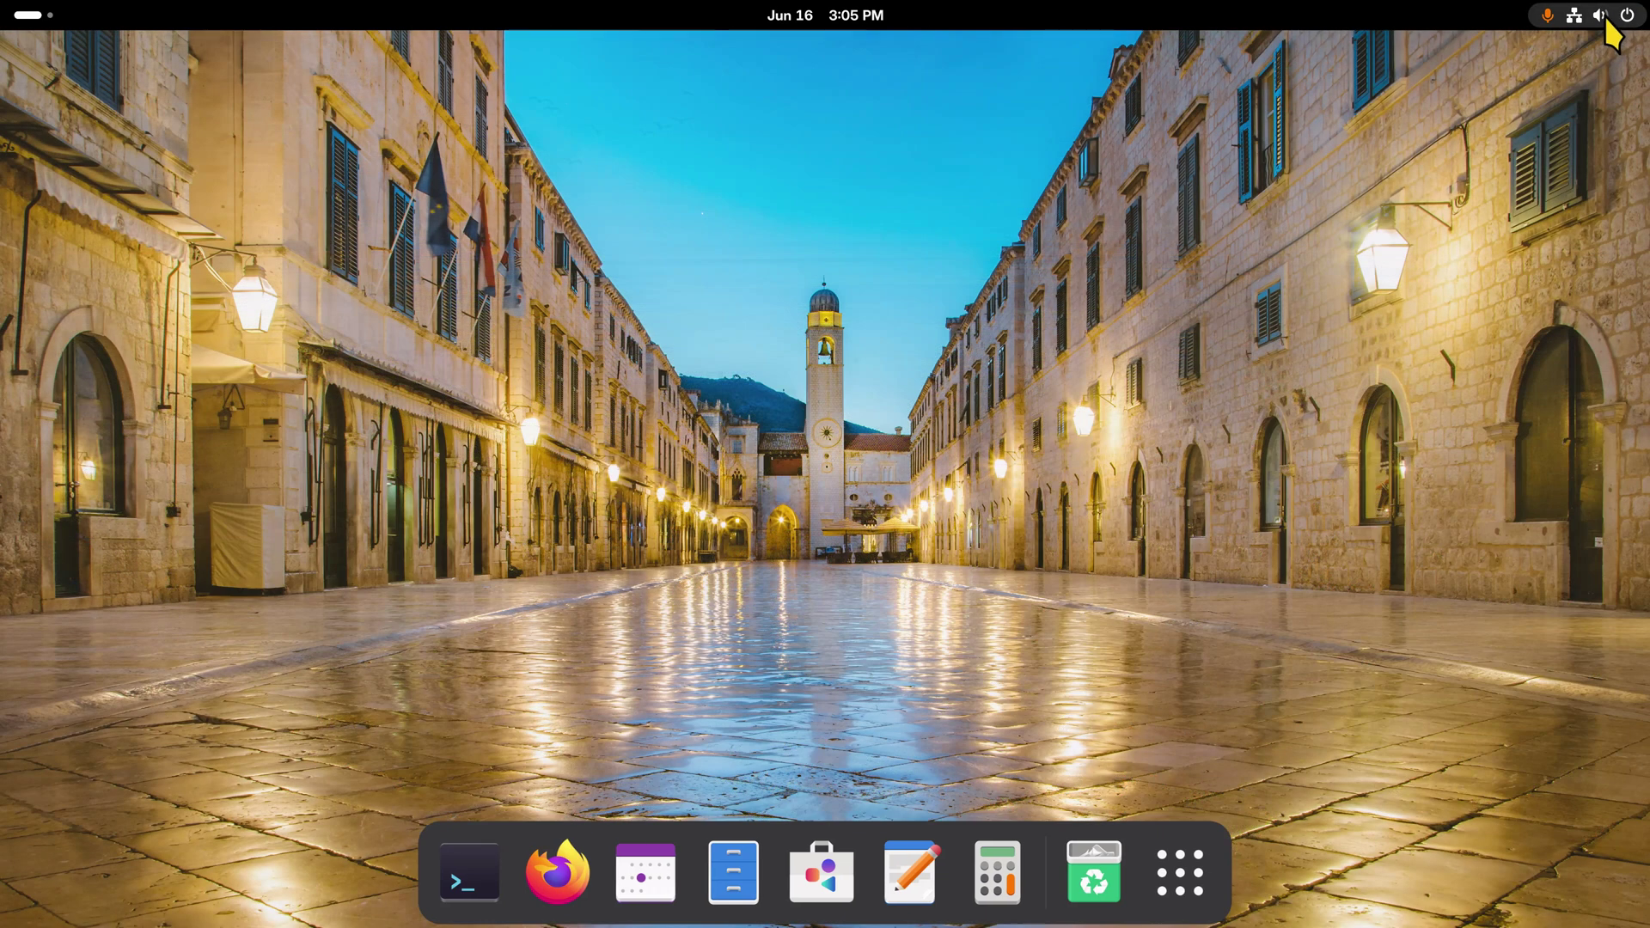
pyautogui.click(1594, 15)
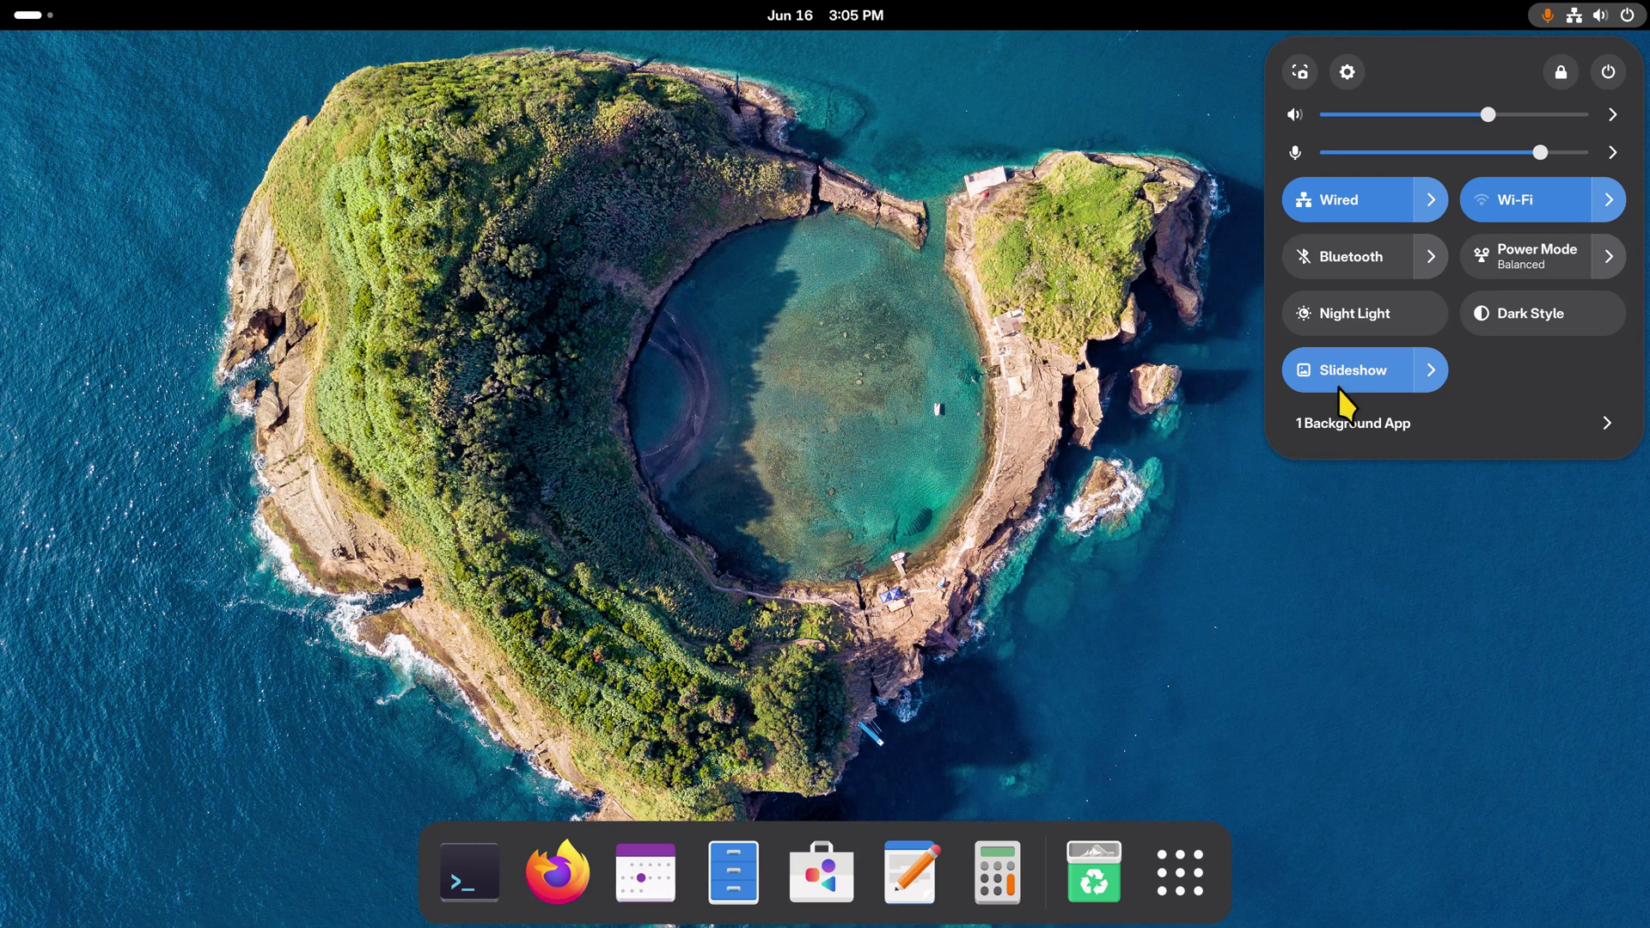
# Open Slideshow Settings from the Slideshow quick-settings tile, then open Files on the Home folder
pyautogui.click(1432, 368)
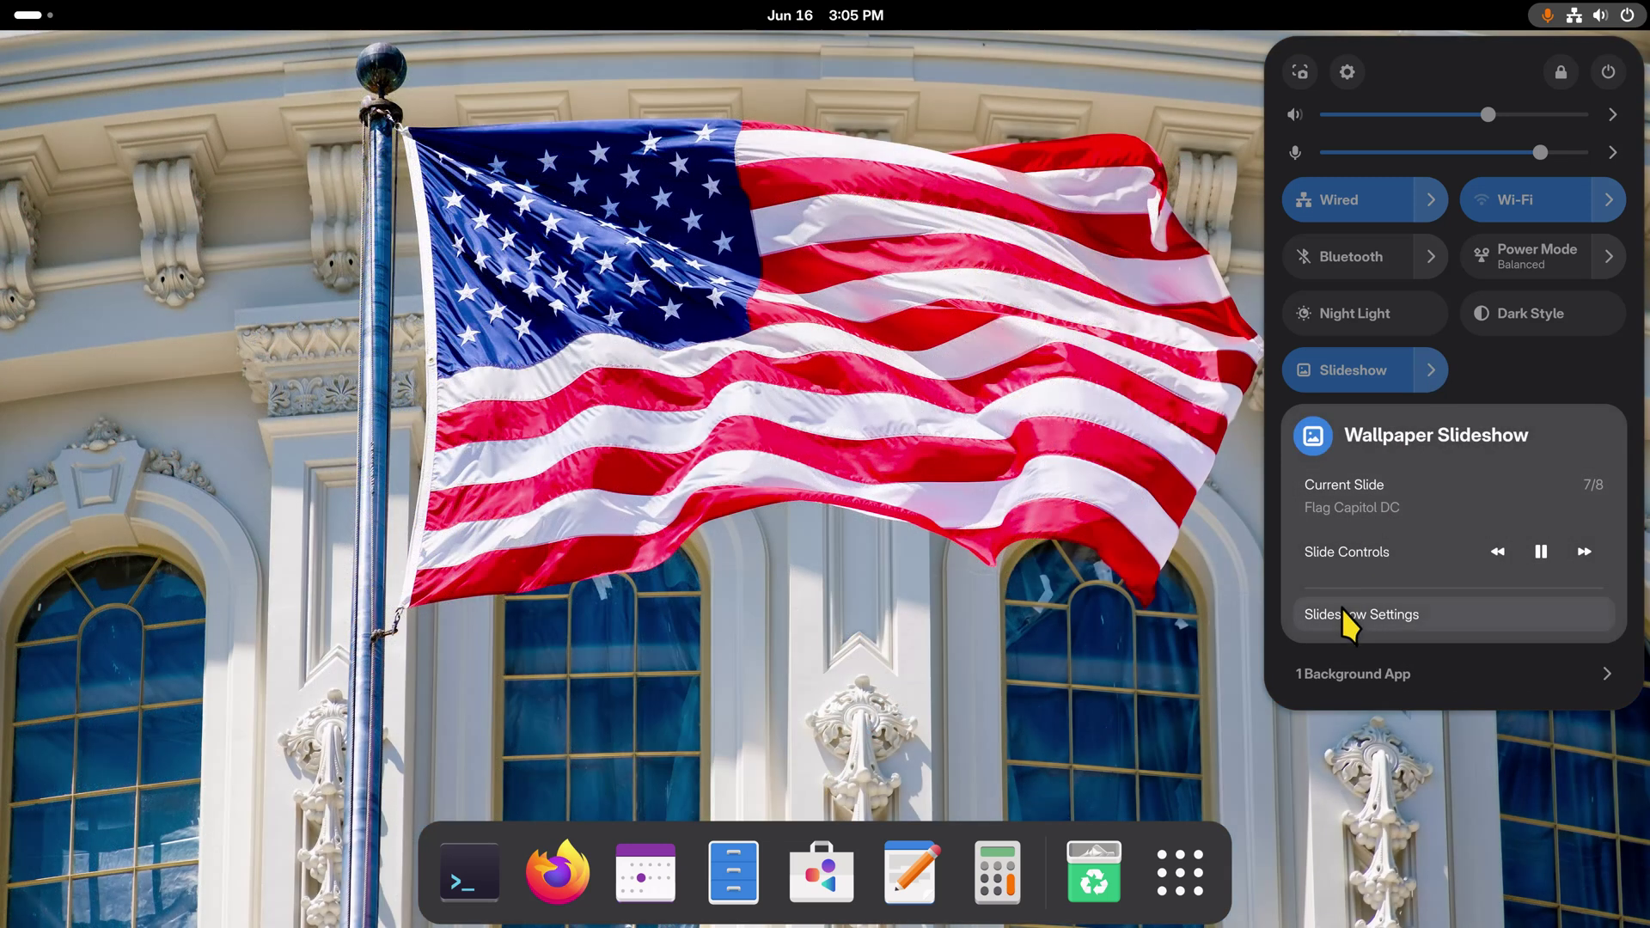
pyautogui.click(1349, 614)
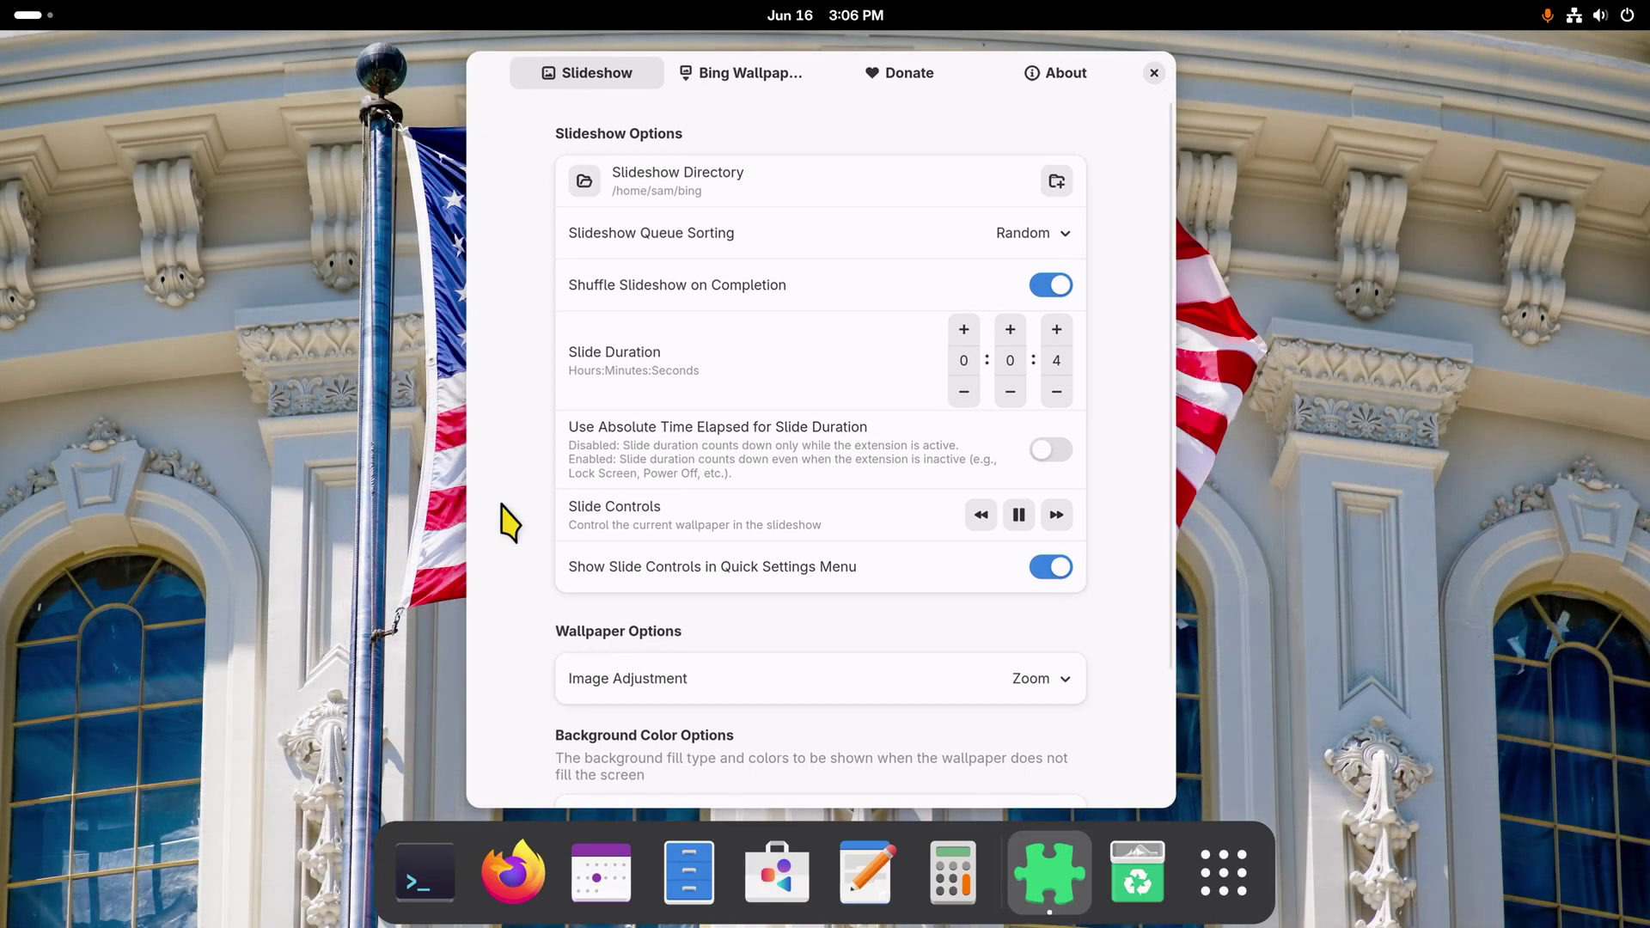
pyautogui.click(687, 877)
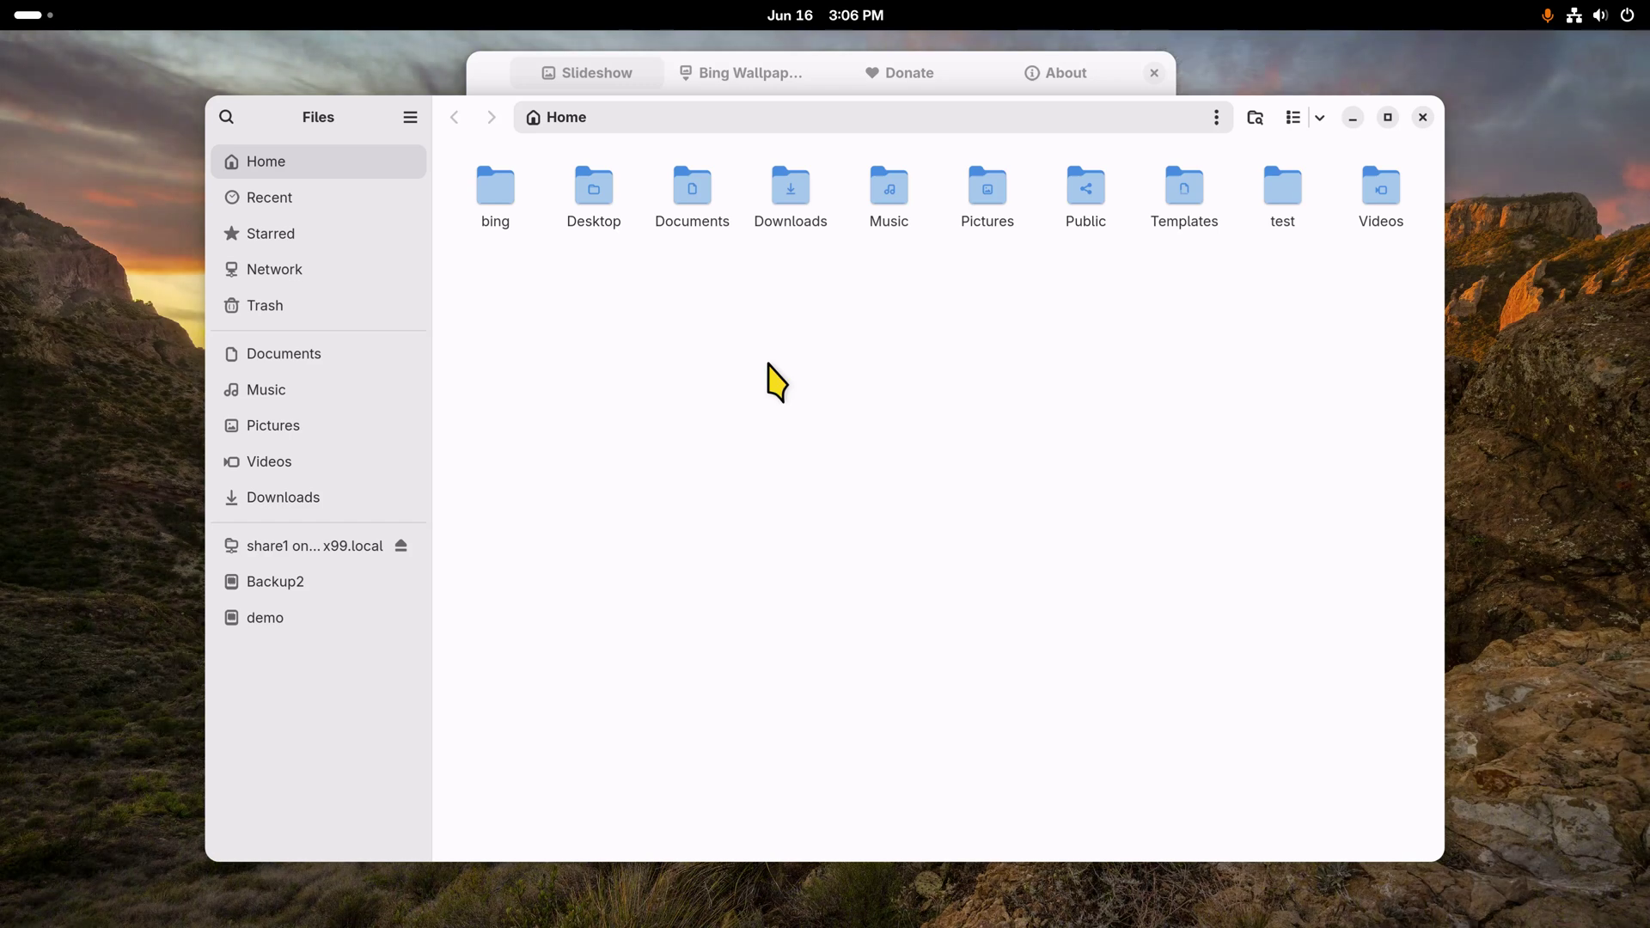
# Look inside the bing folder's eight wallpapers, go back Home, and close Files
pyautogui.scroll(3, 865, 464)
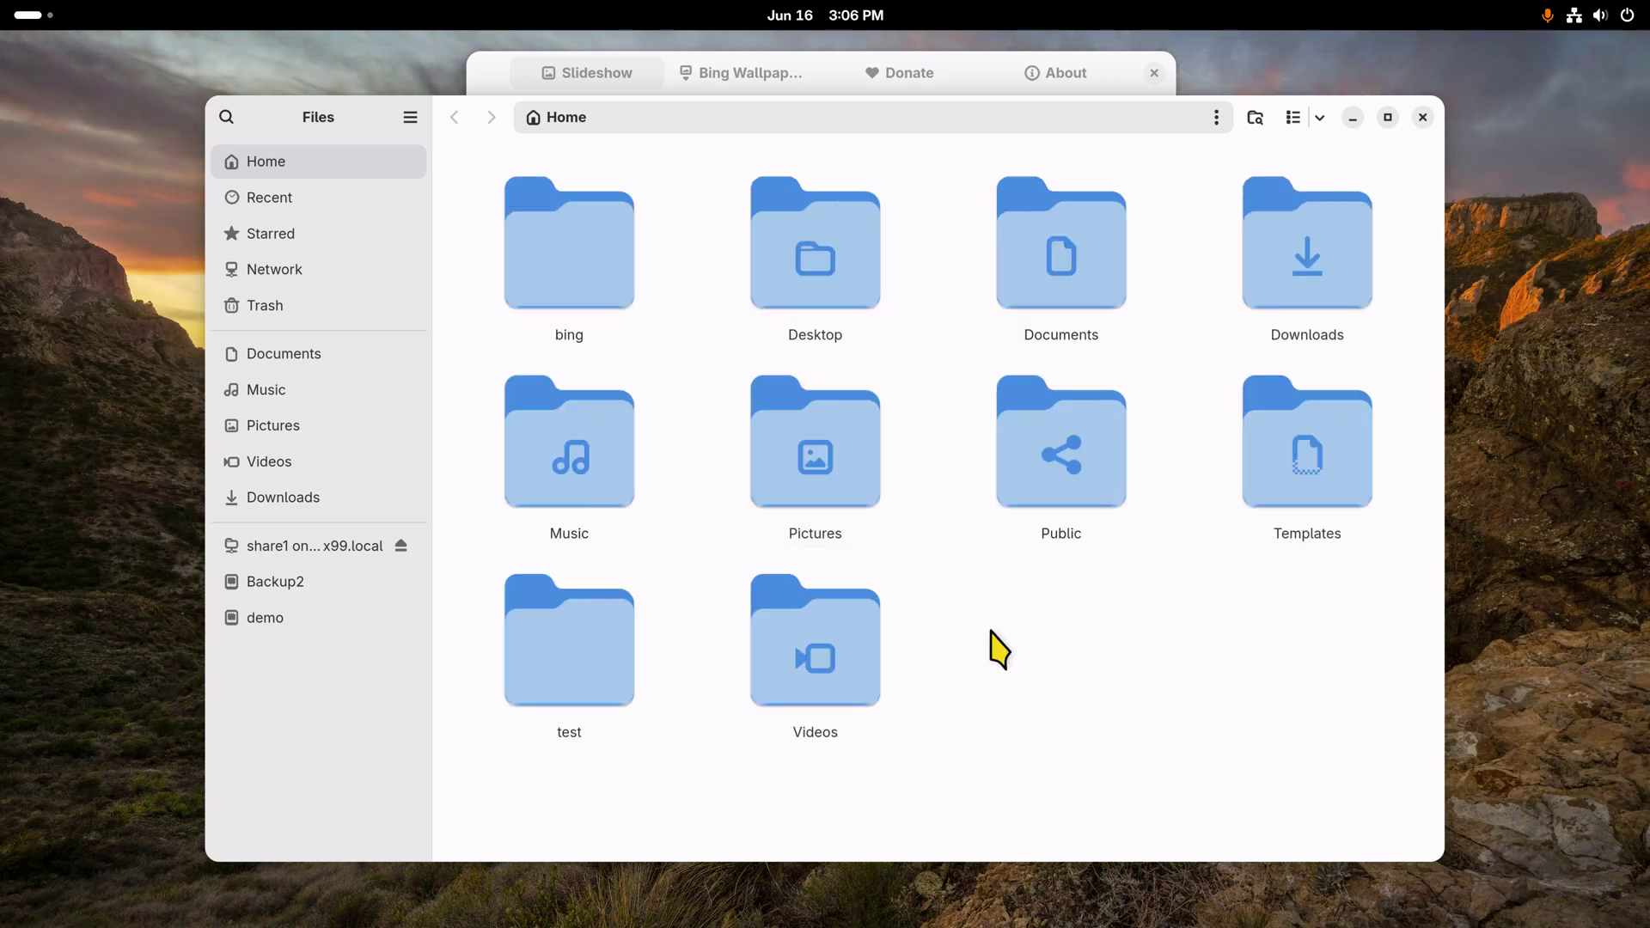
pyautogui.rightClick(1039, 687)
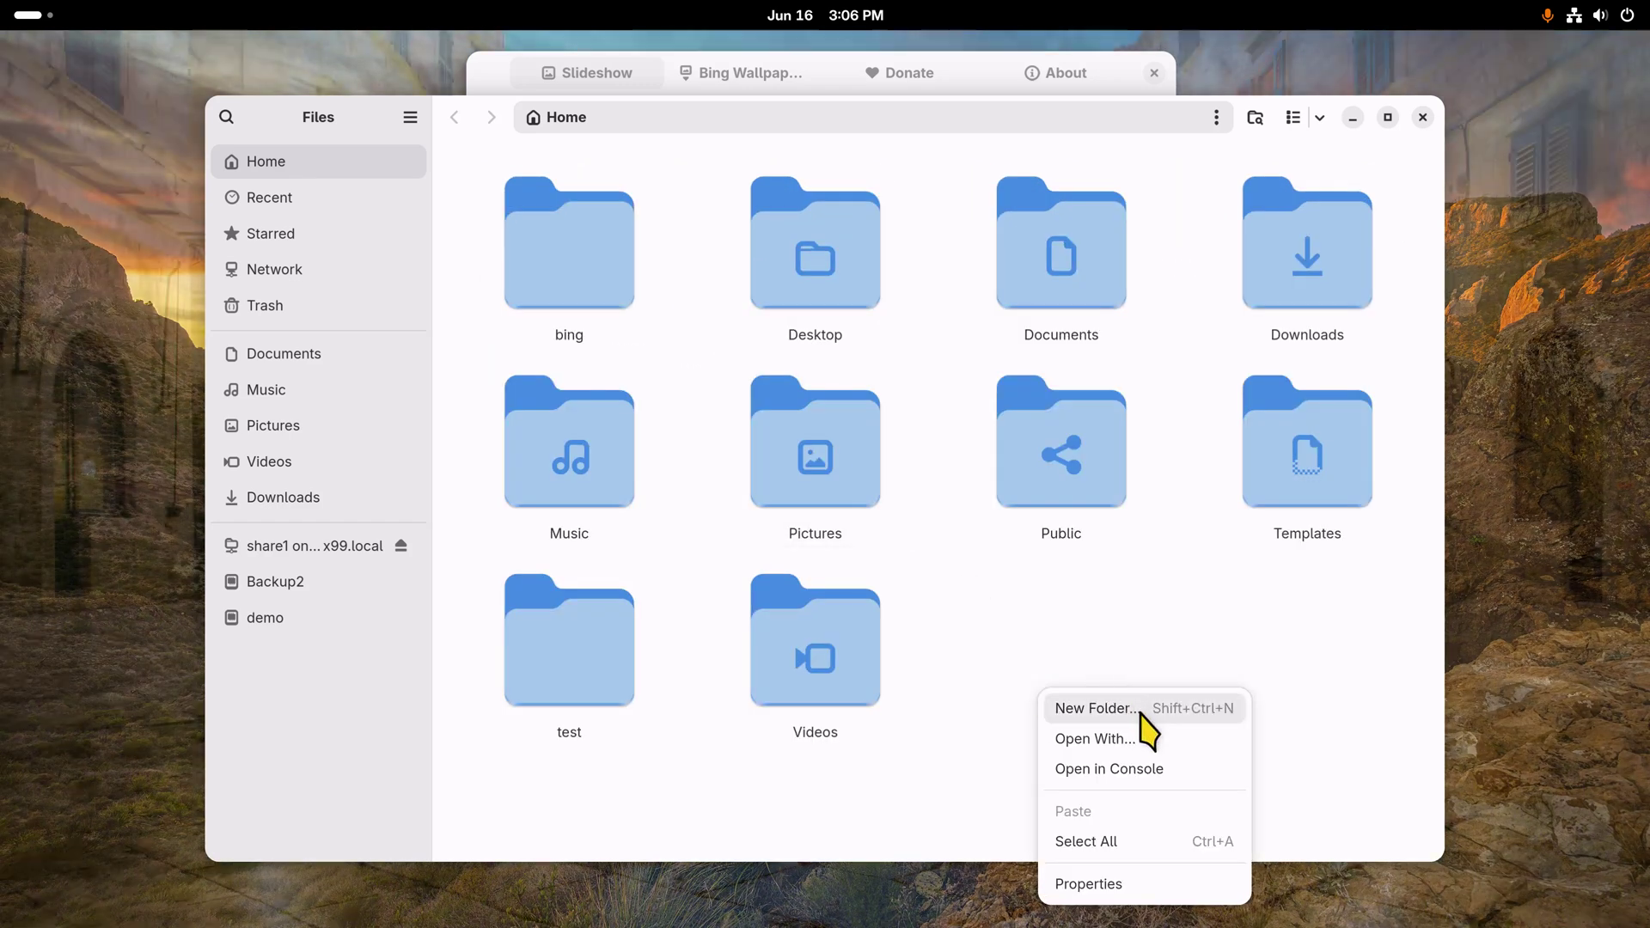
pyautogui.click(1070, 631)
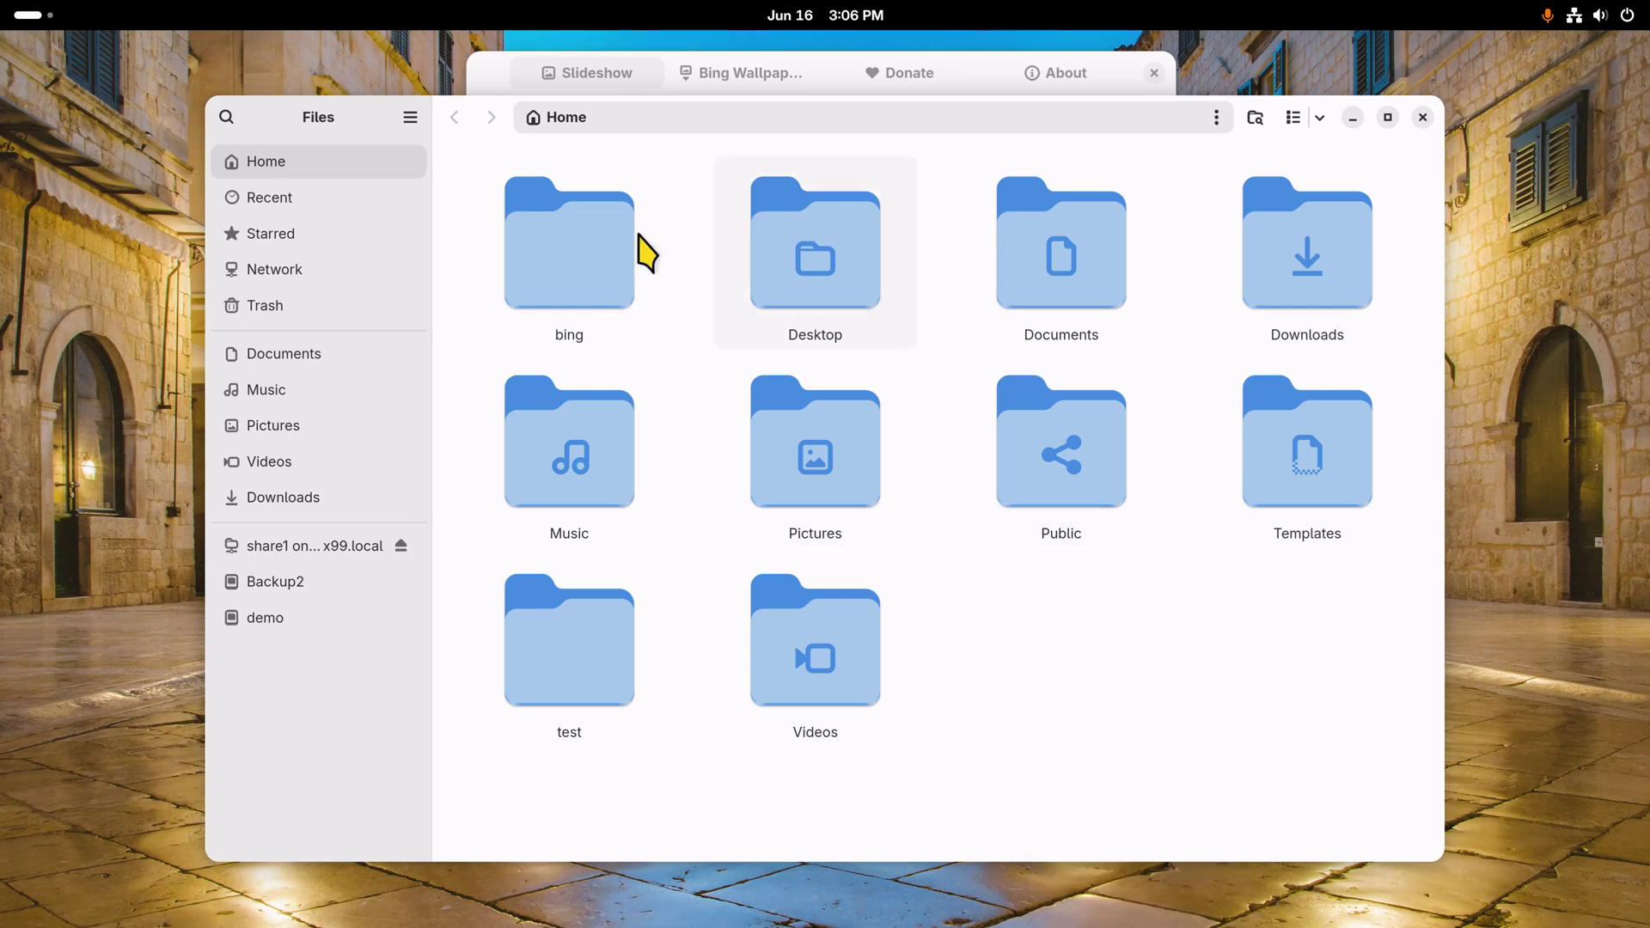
pyautogui.doubleClick(582, 258)
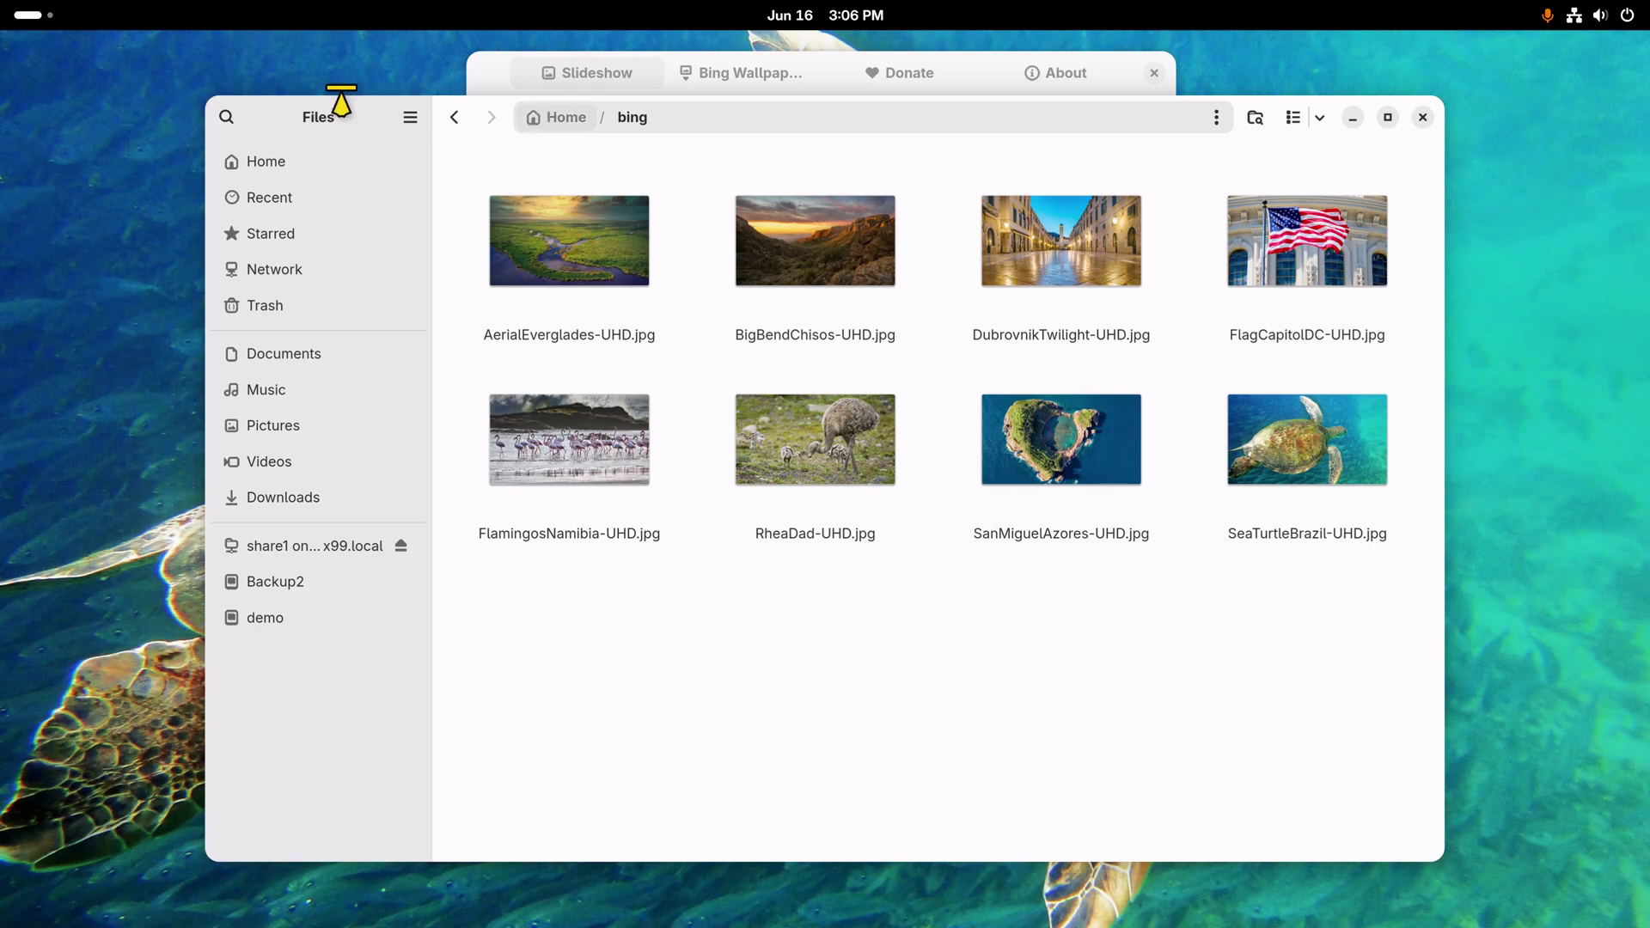
pyautogui.click(453, 119)
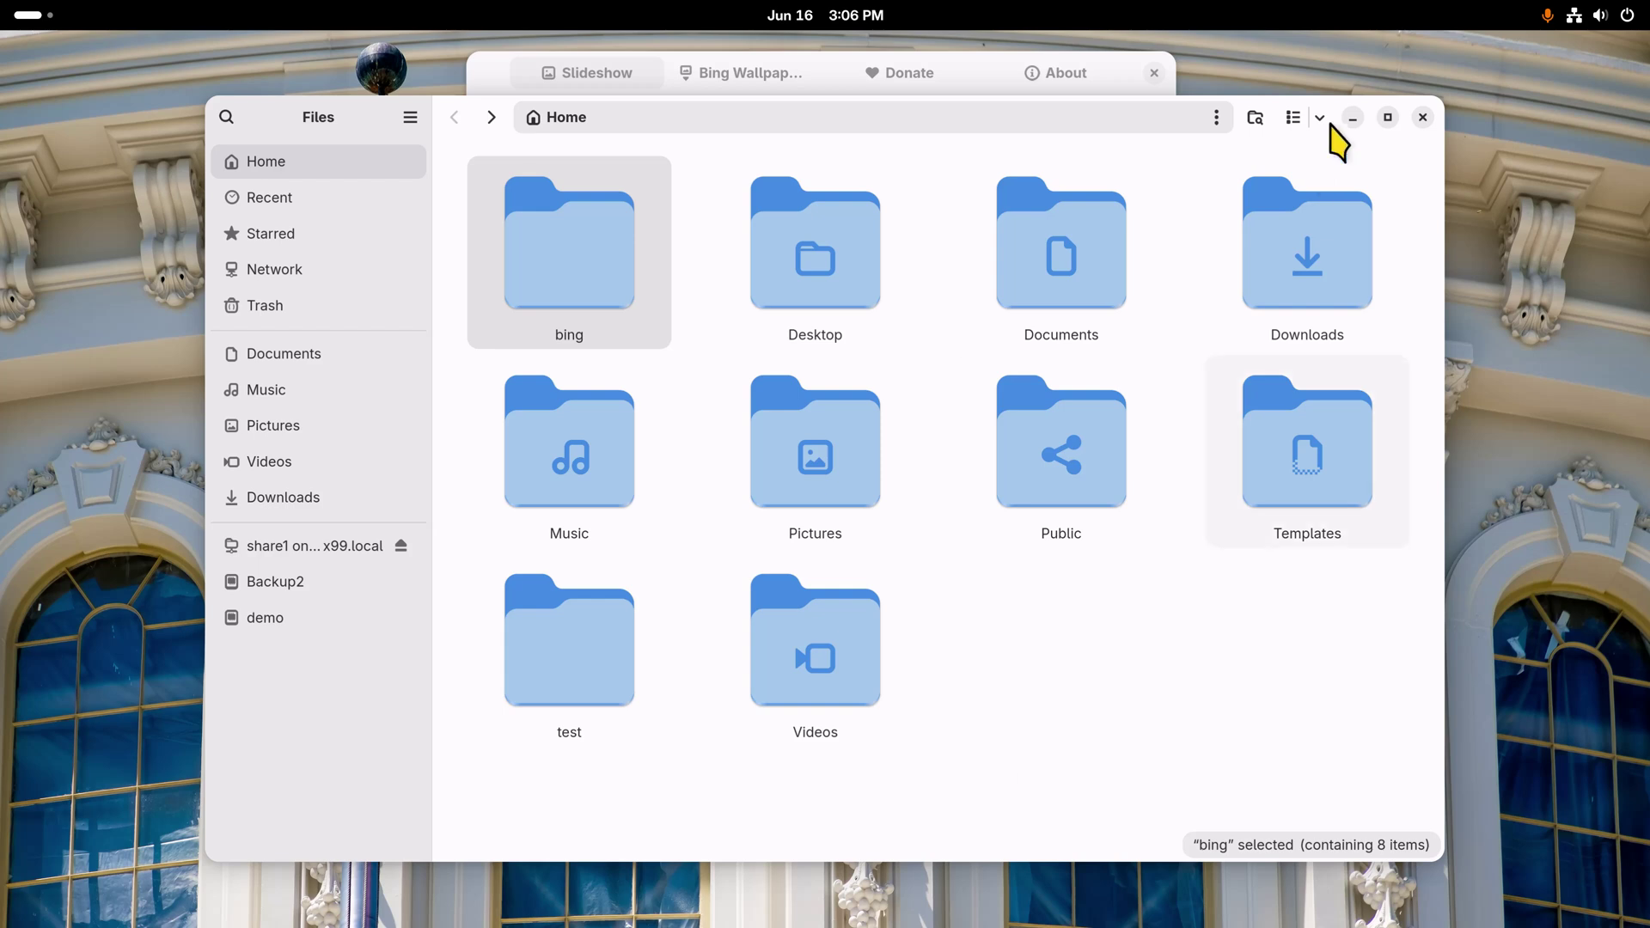
pyautogui.click(1423, 117)
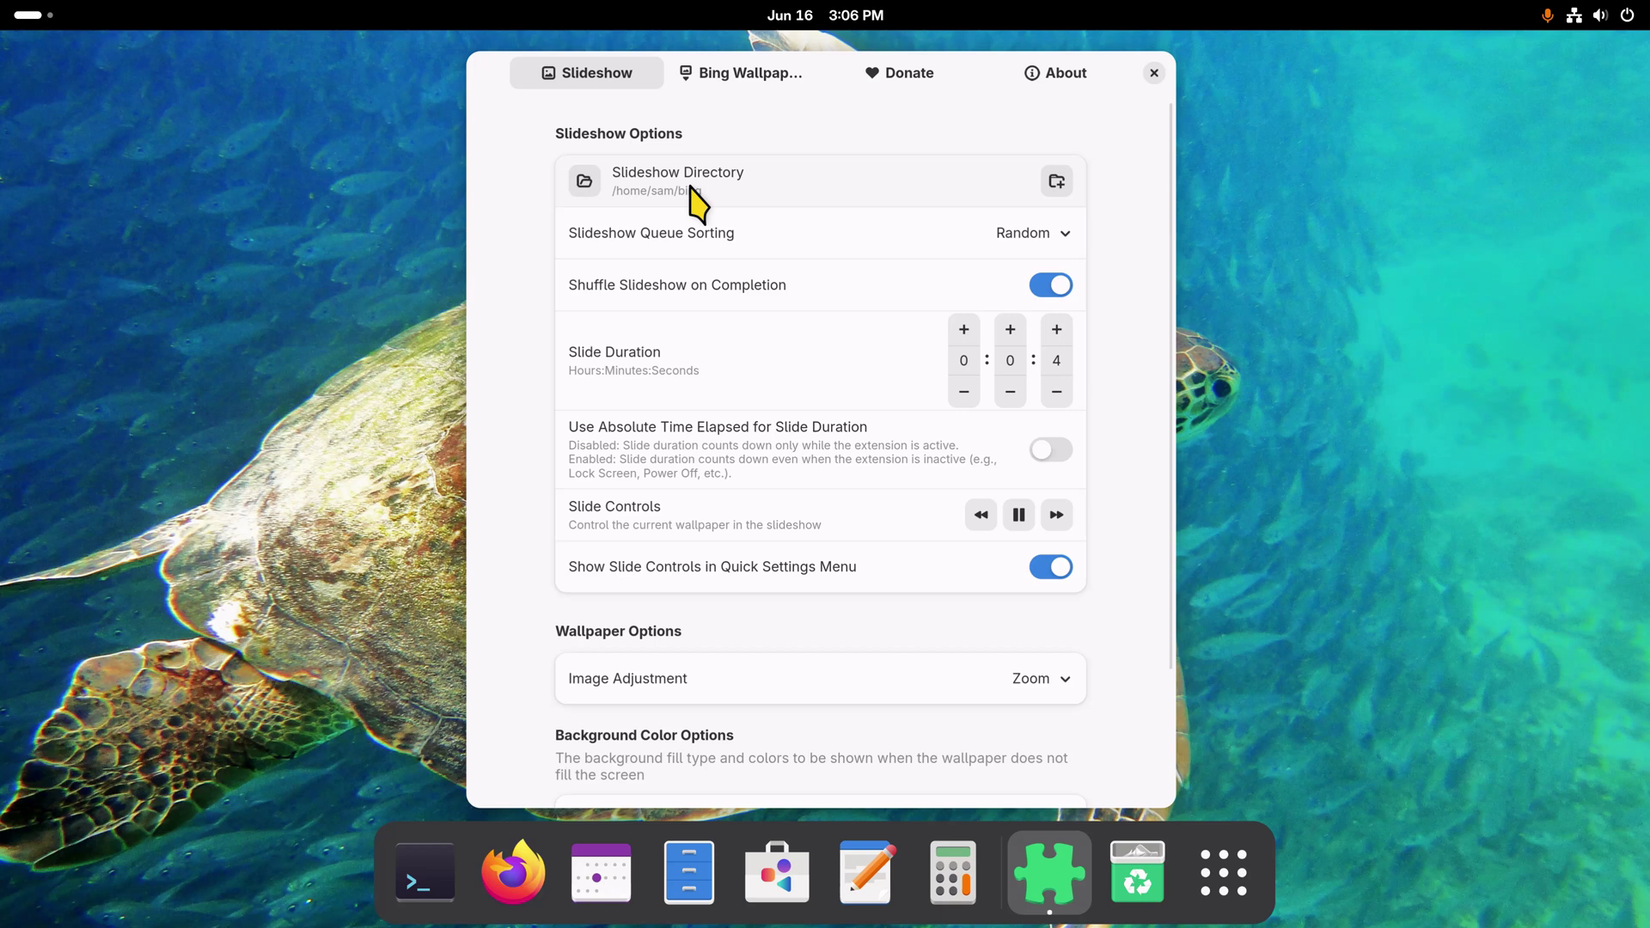
# Switch off 'Download BING wallpaper of the day' on the Bing Wallpaper page
pyautogui.click(733, 73)
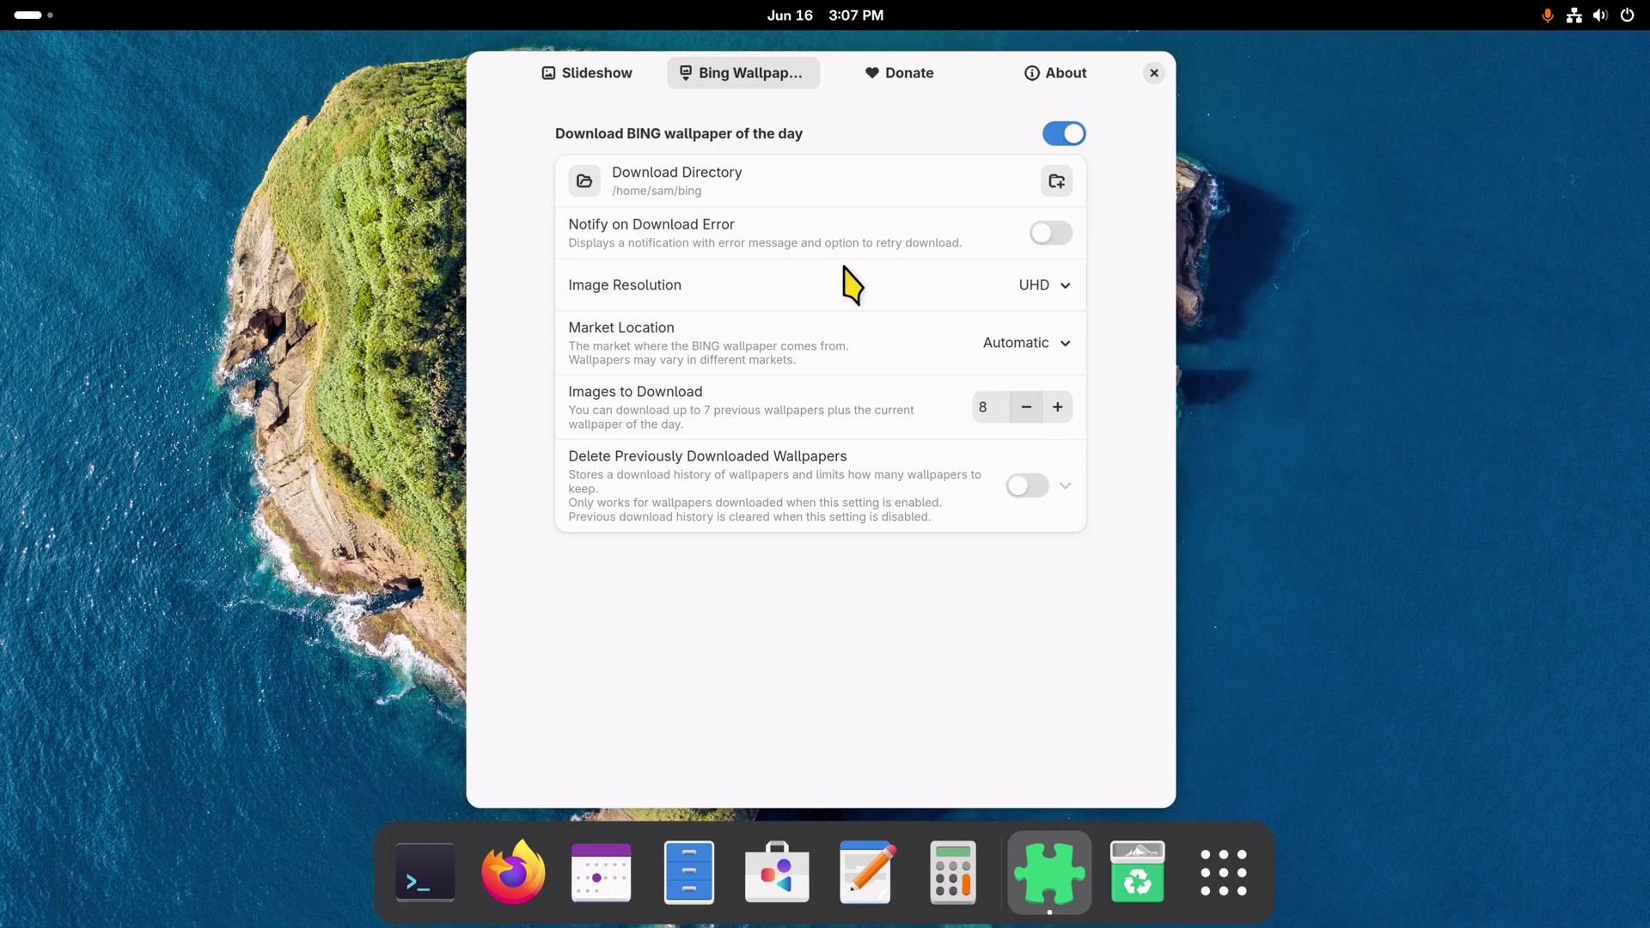
pyautogui.click(1064, 133)
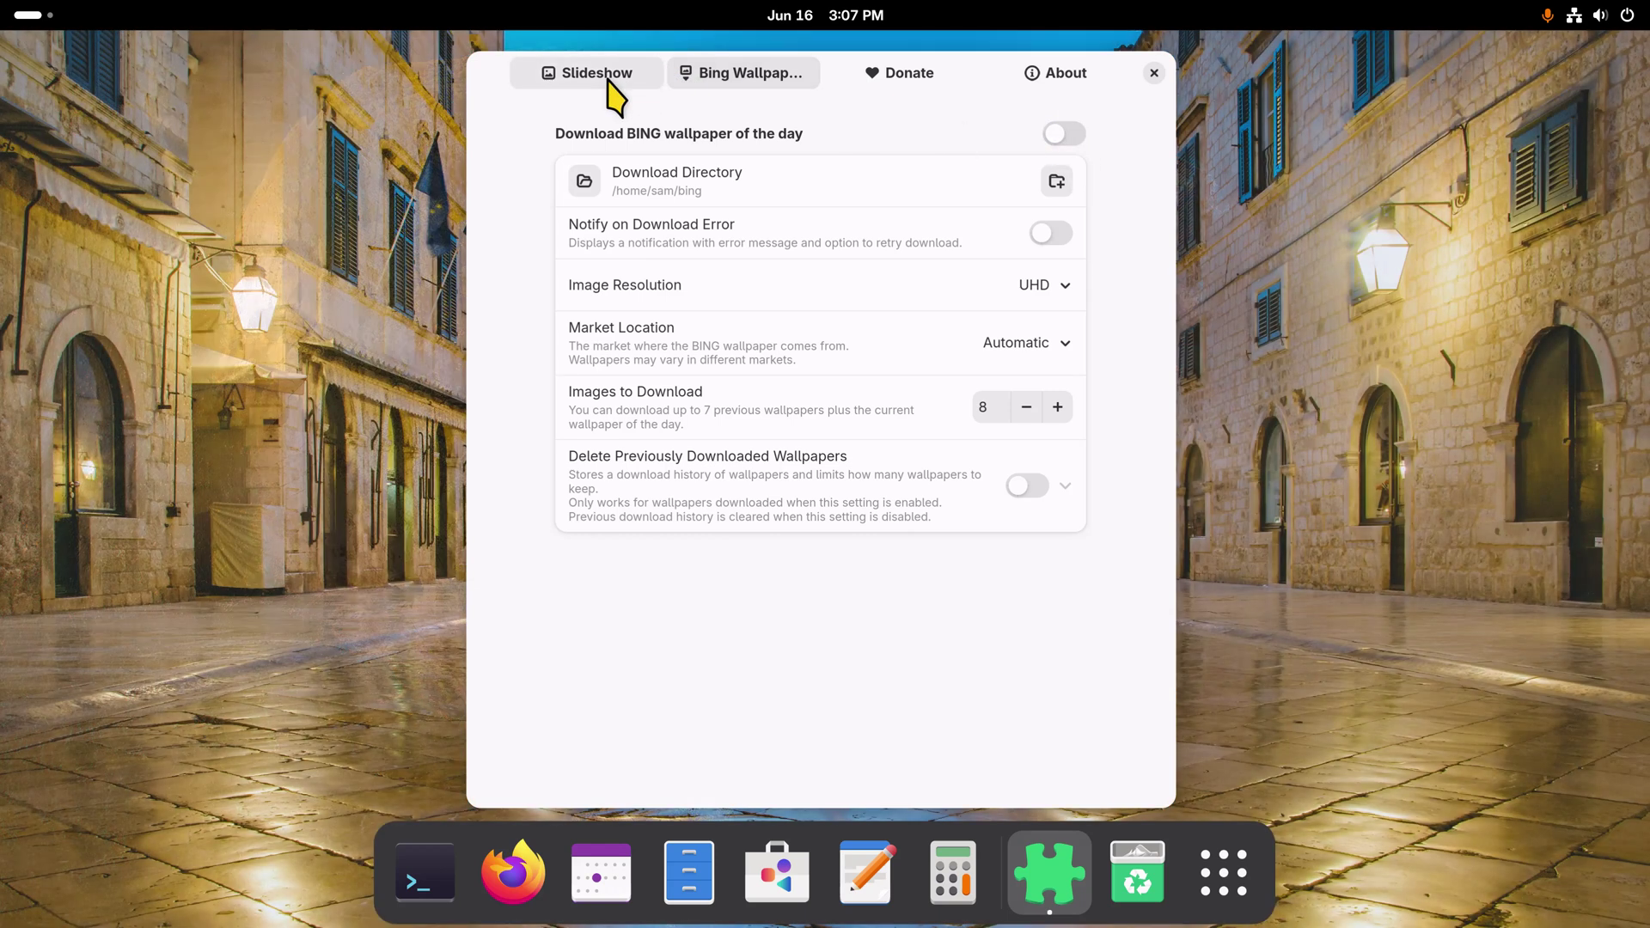
# Change the Slideshow Directory from bing to the Pictures folder
pyautogui.click(612, 78)
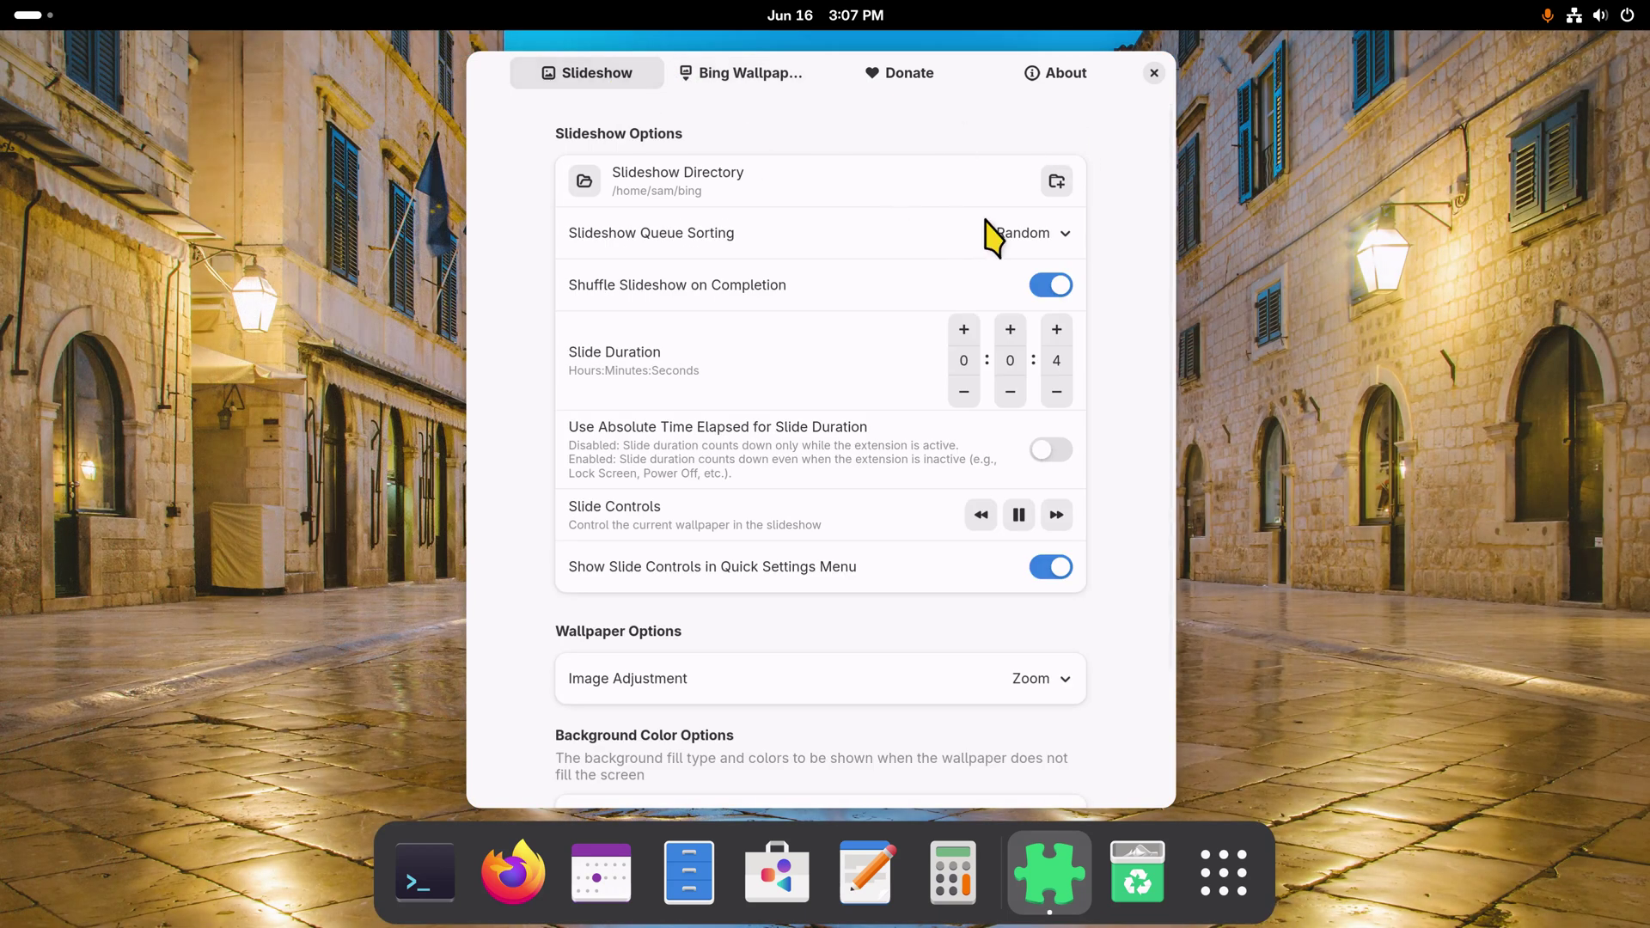
pyautogui.click(1058, 182)
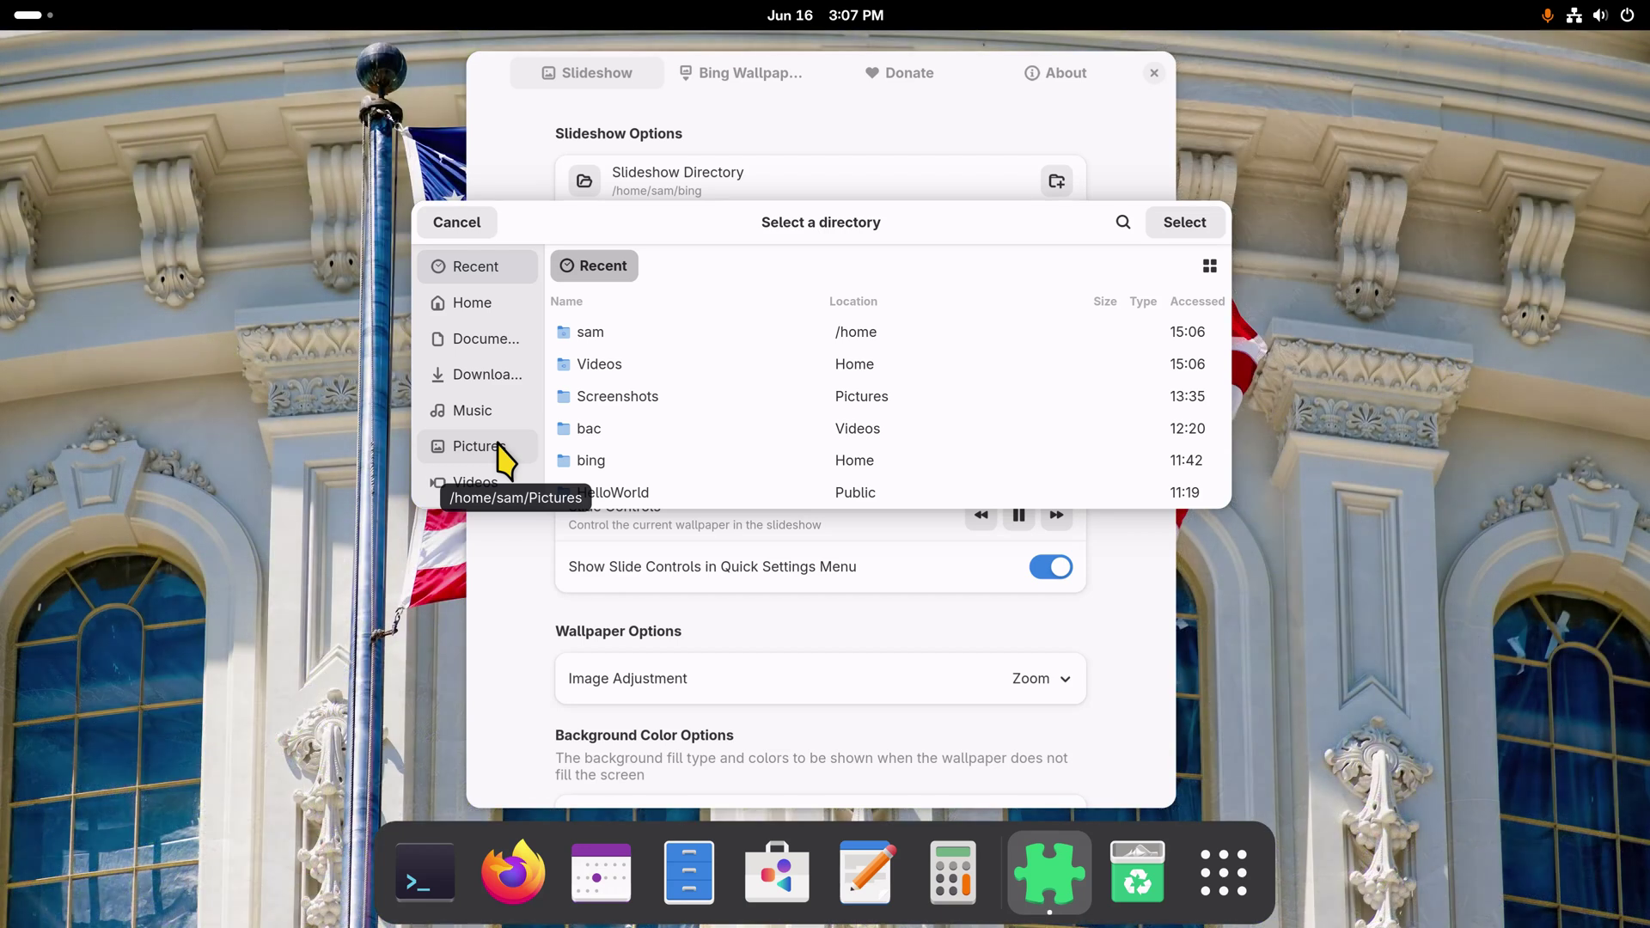
pyautogui.click(502, 456)
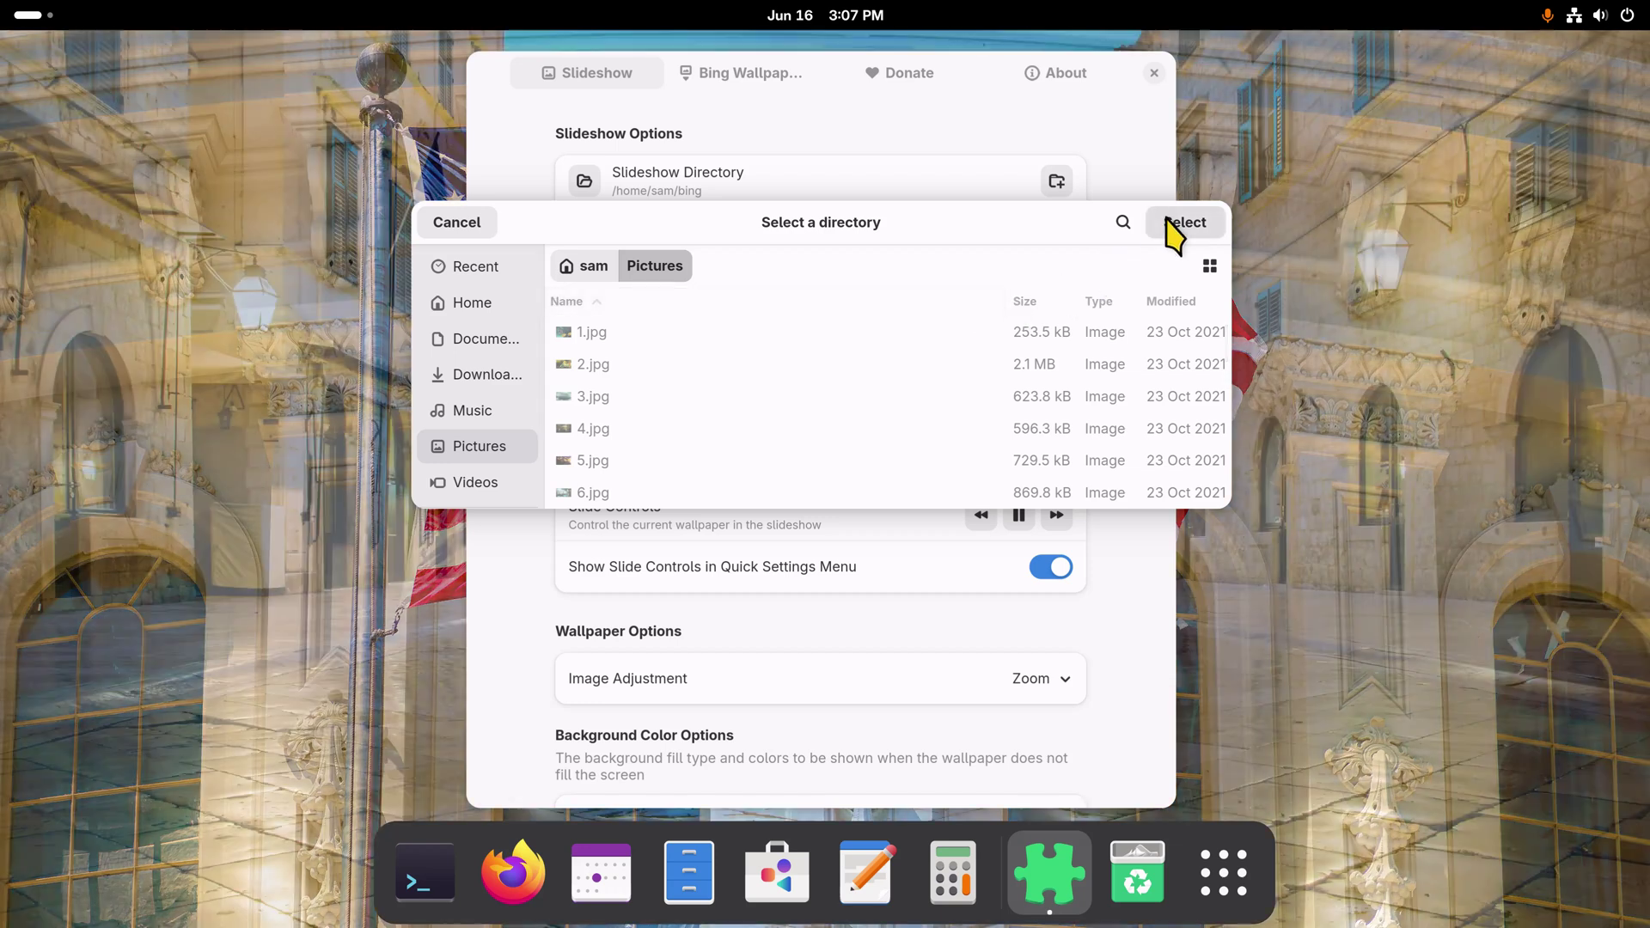
pyautogui.click(1168, 222)
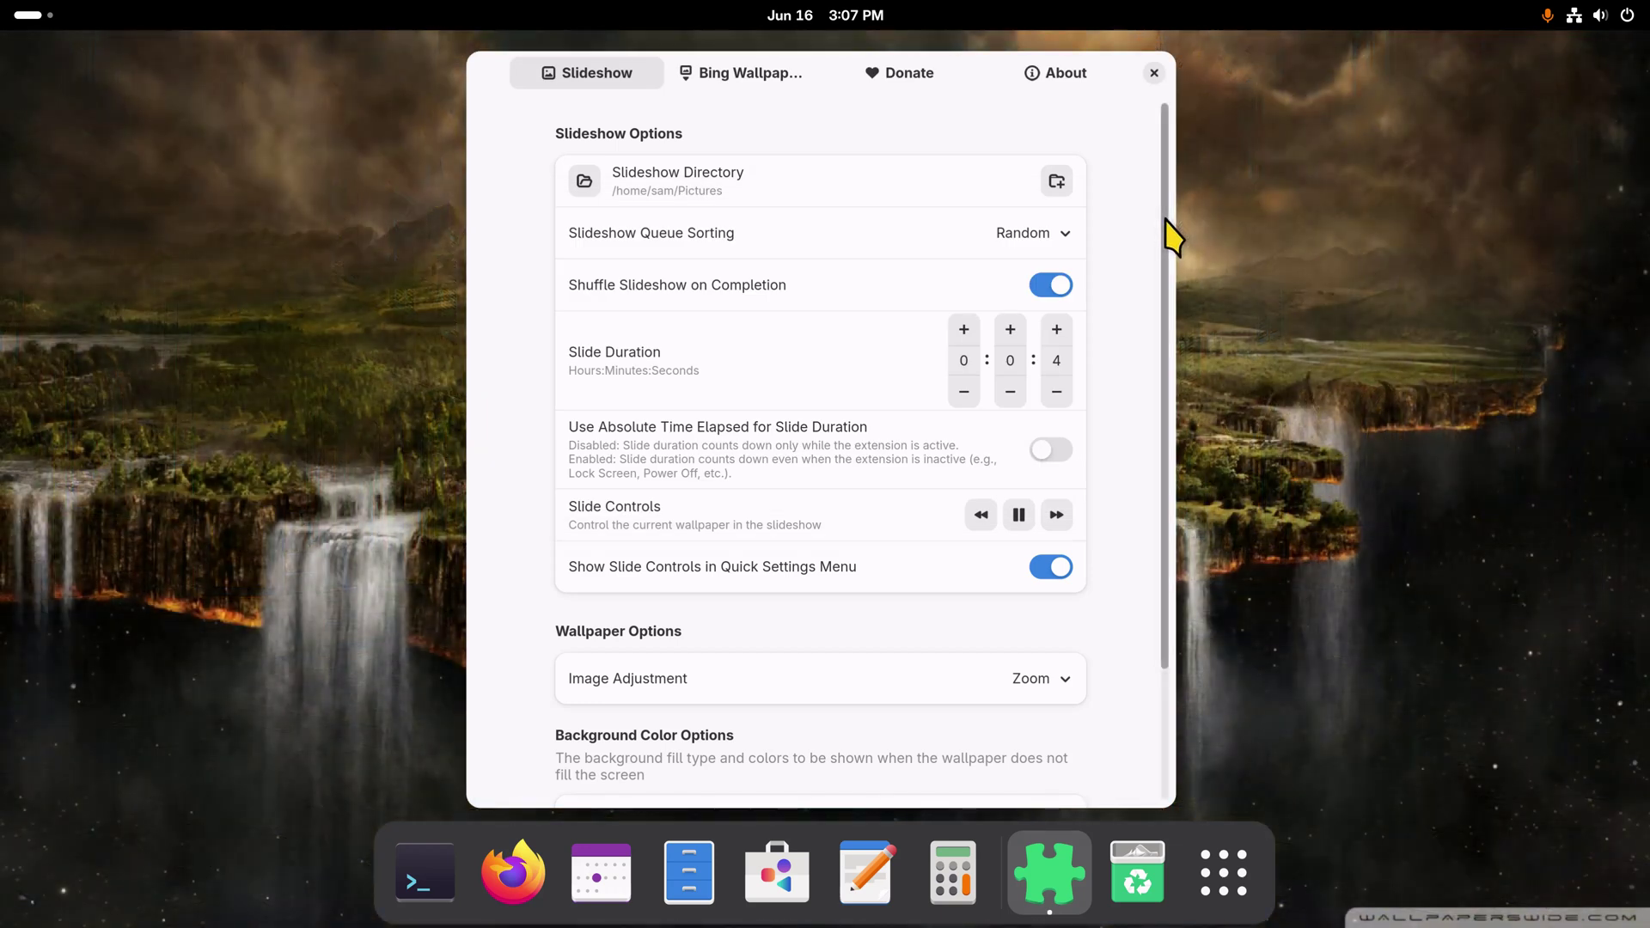
pyautogui.click(1016, 238)
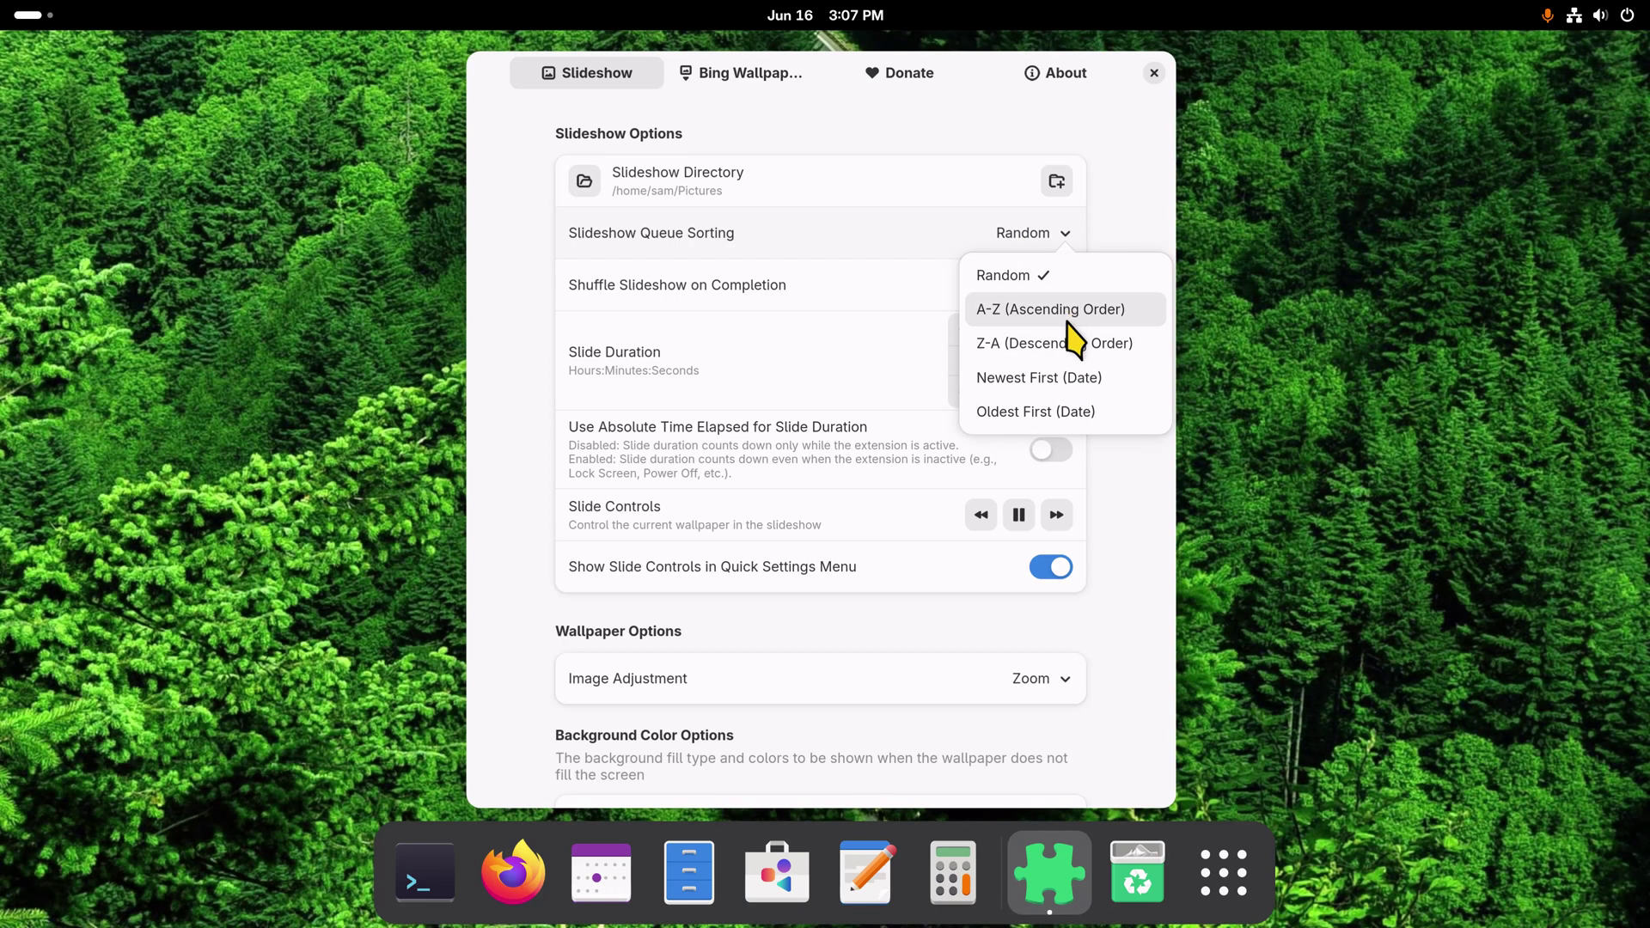
pyautogui.click(1128, 214)
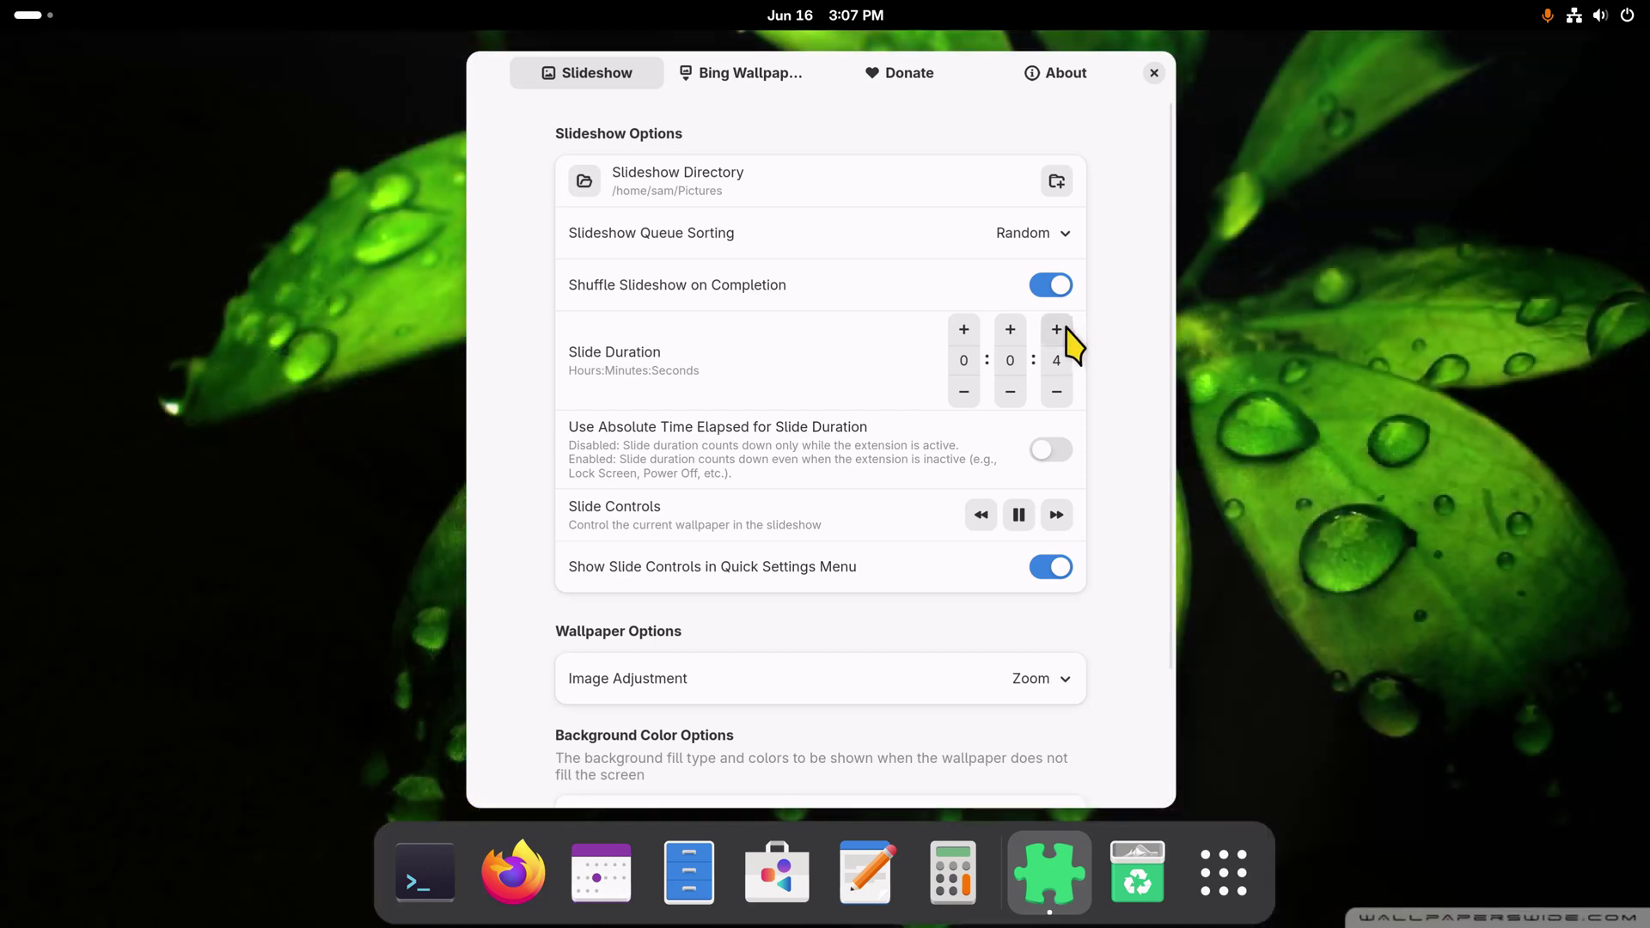
# Set slide duration to 12 seconds, toggle Absolute Time on and off, then step back and forward one wallpaper
pyautogui.click(1065, 327)
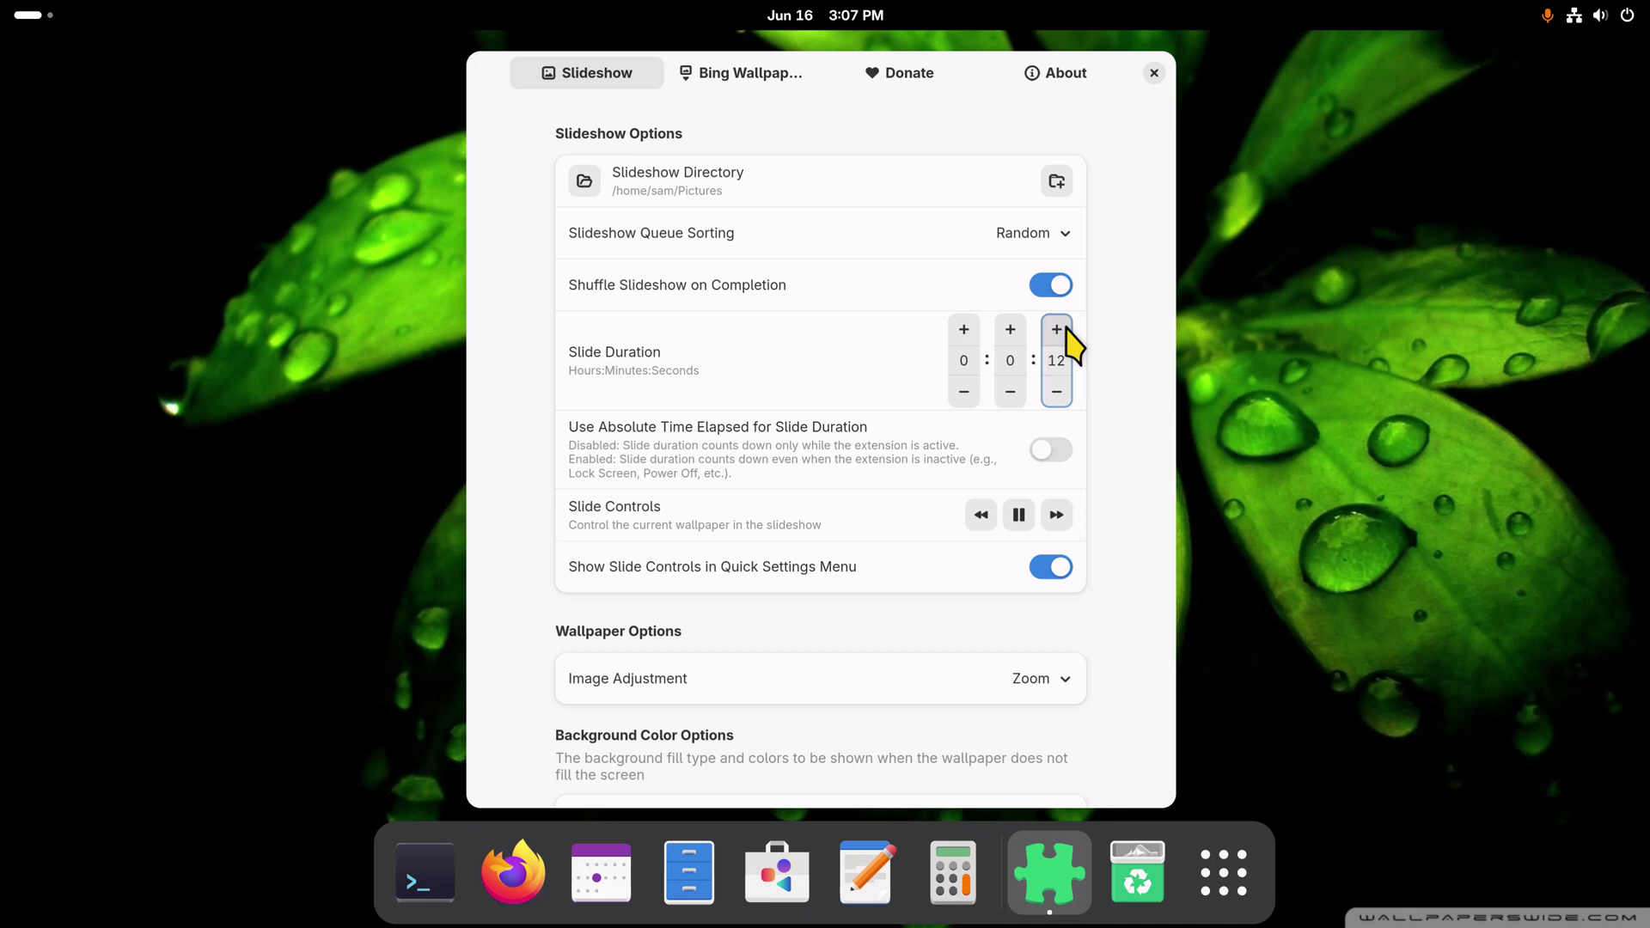
pyautogui.click(1050, 453)
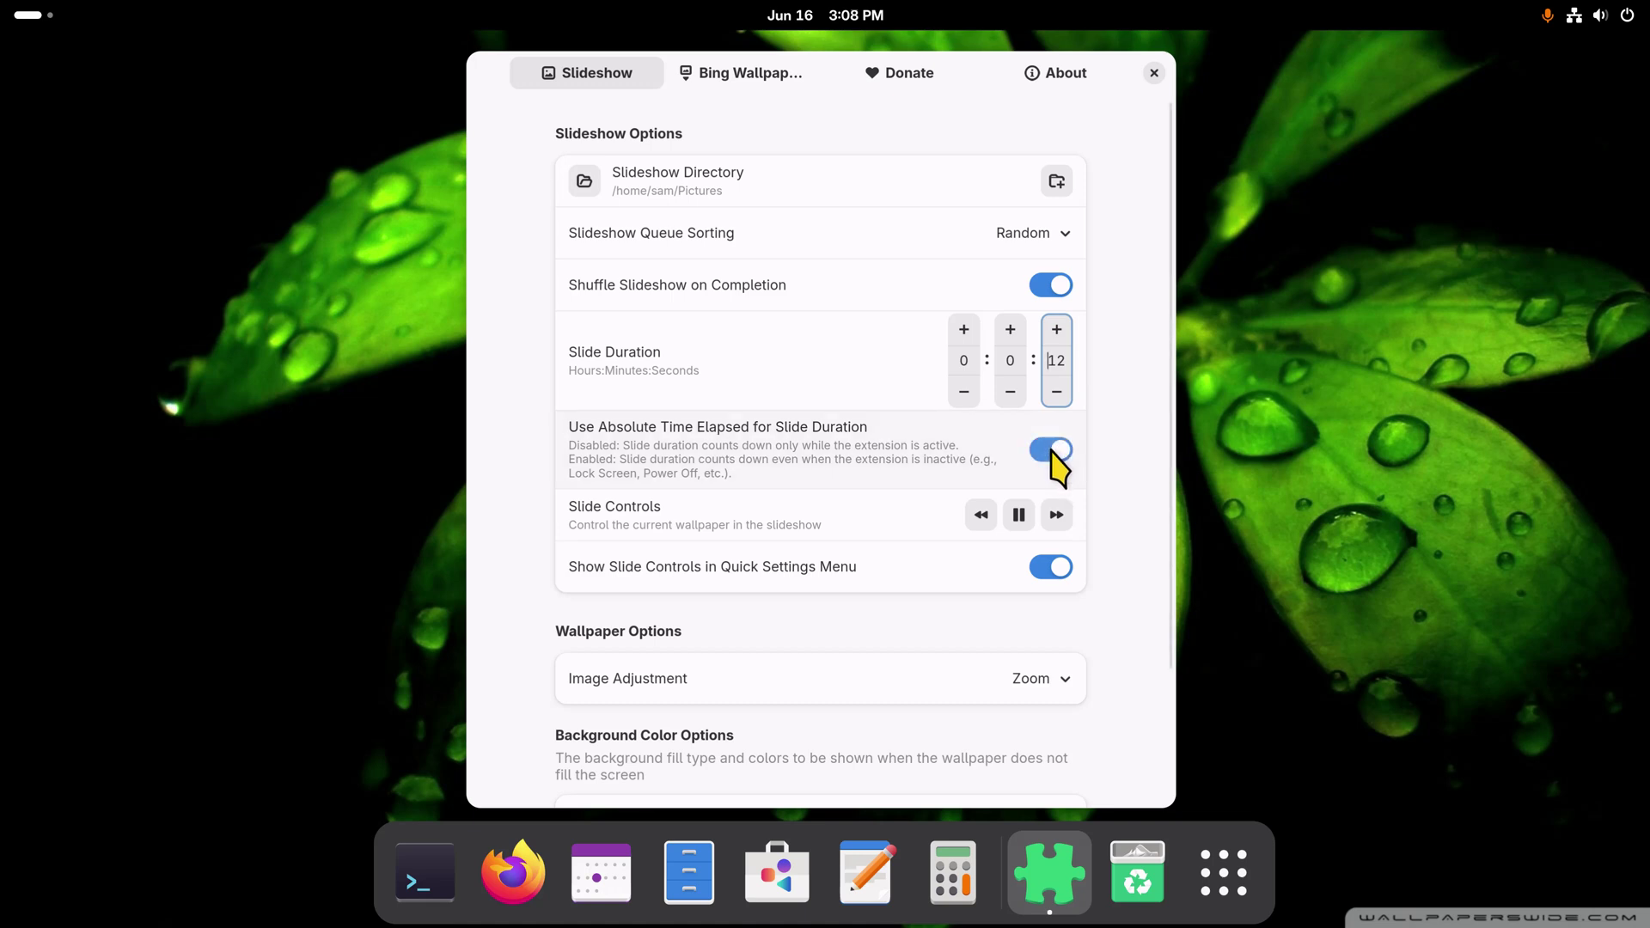
pyautogui.click(1050, 452)
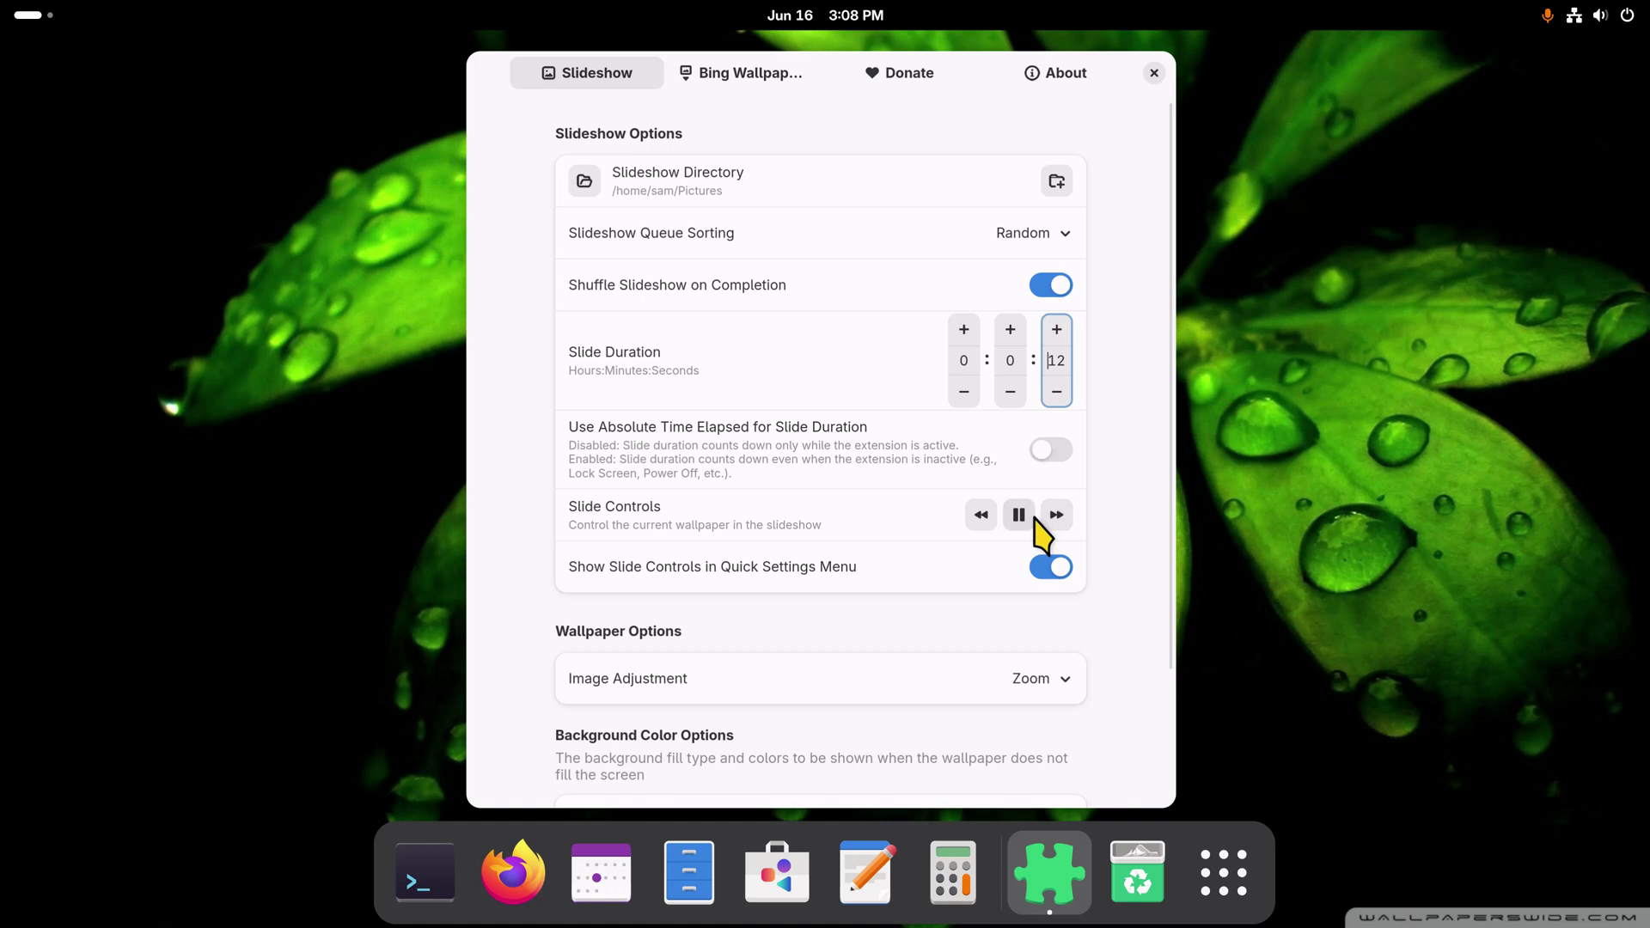
pyautogui.click(973, 513)
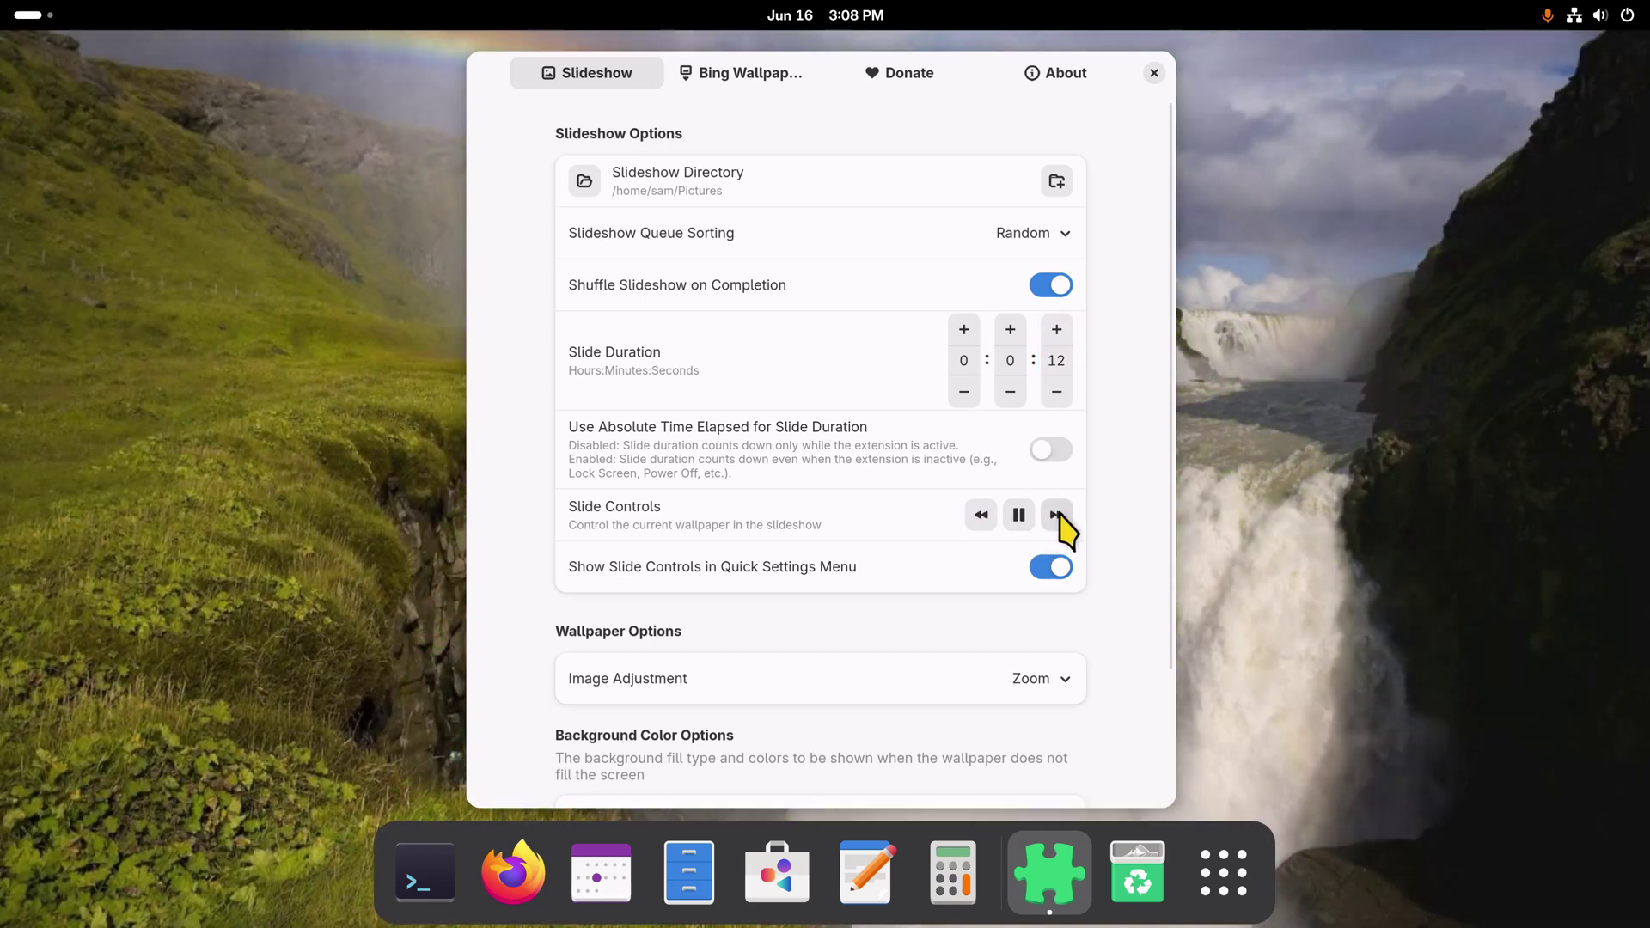
pyautogui.click(1056, 515)
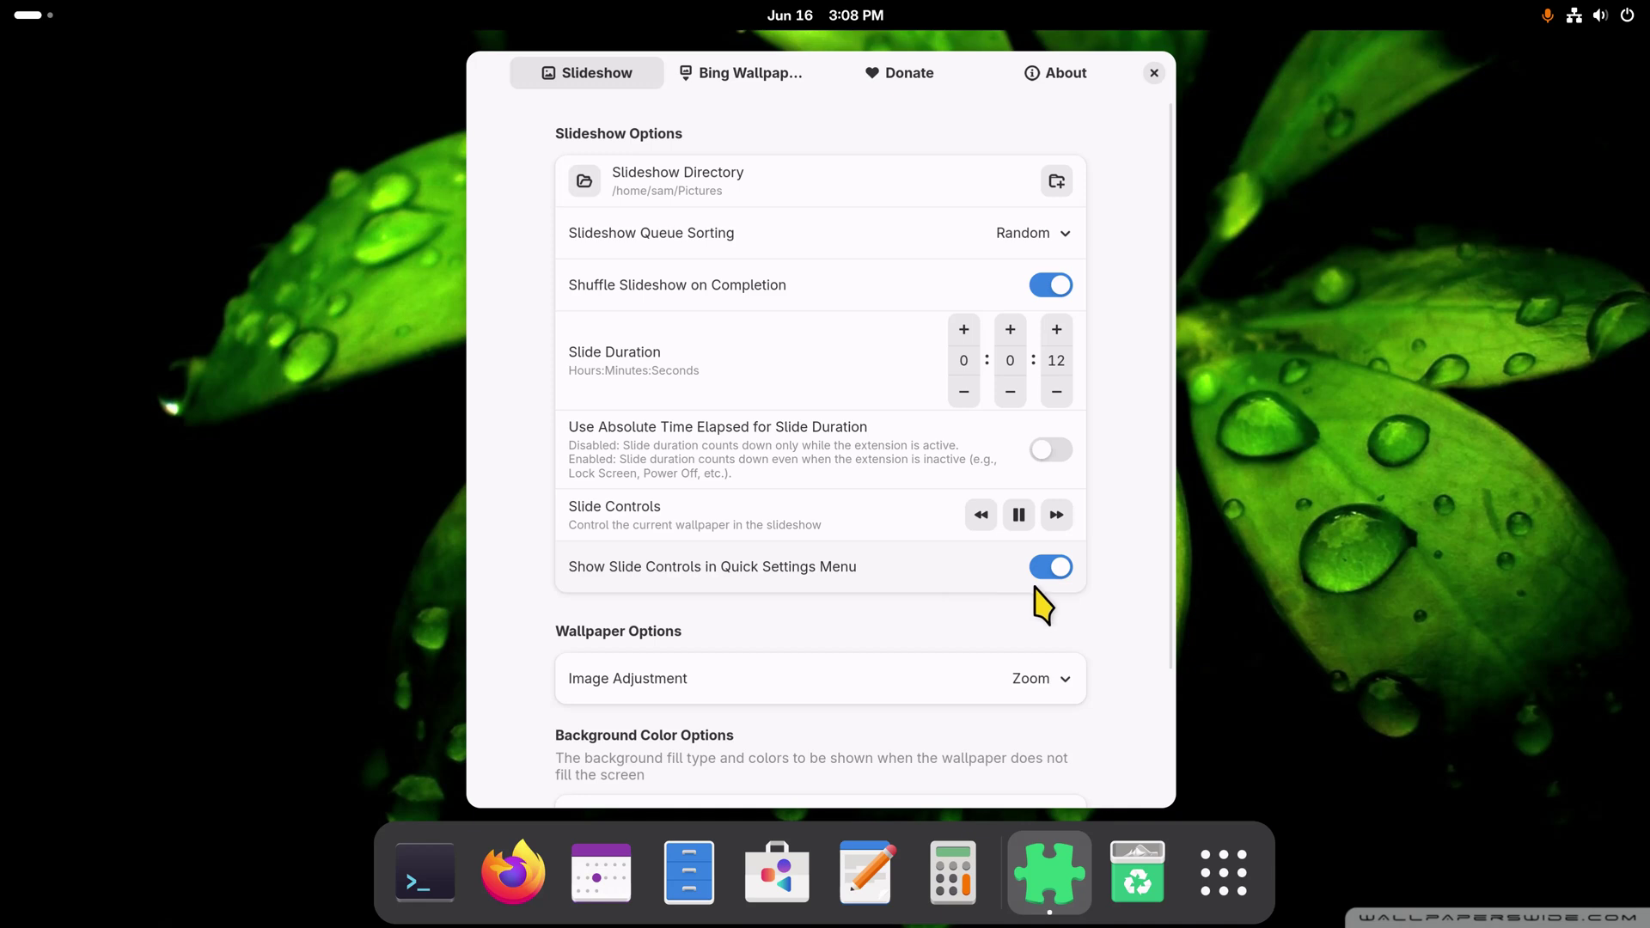
# Glance at Quick Settings, then review Image Adjustment choices, keeping Zoom
pyautogui.click(1547, 15)
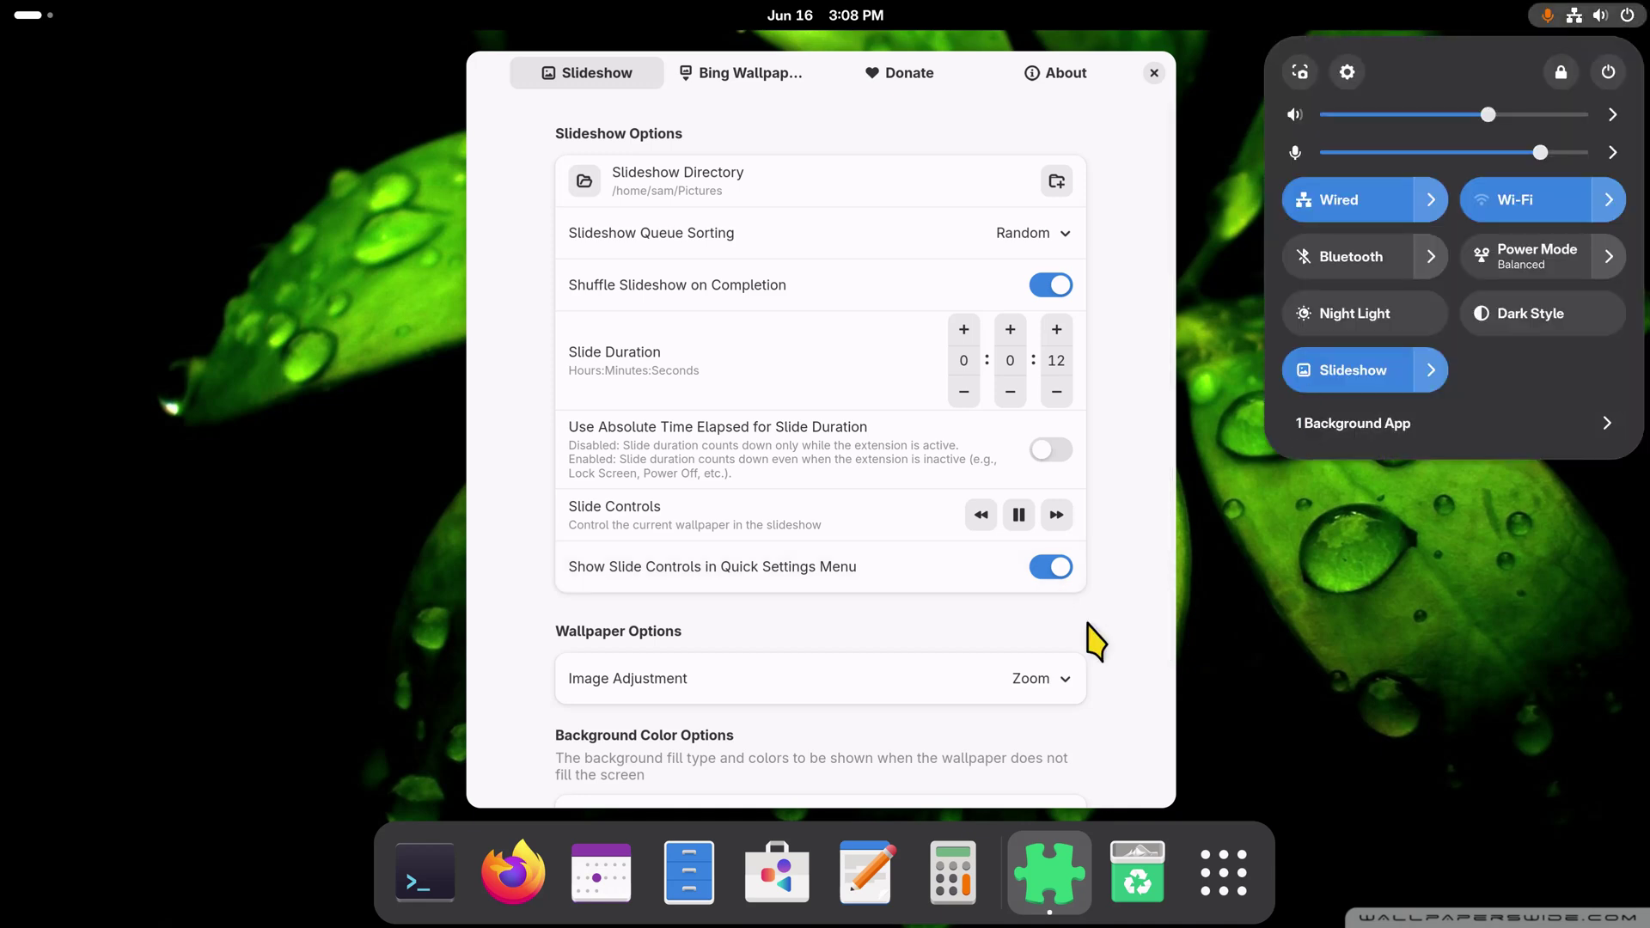
pyautogui.click(999, 652)
pyautogui.scroll(-4, 737, 696)
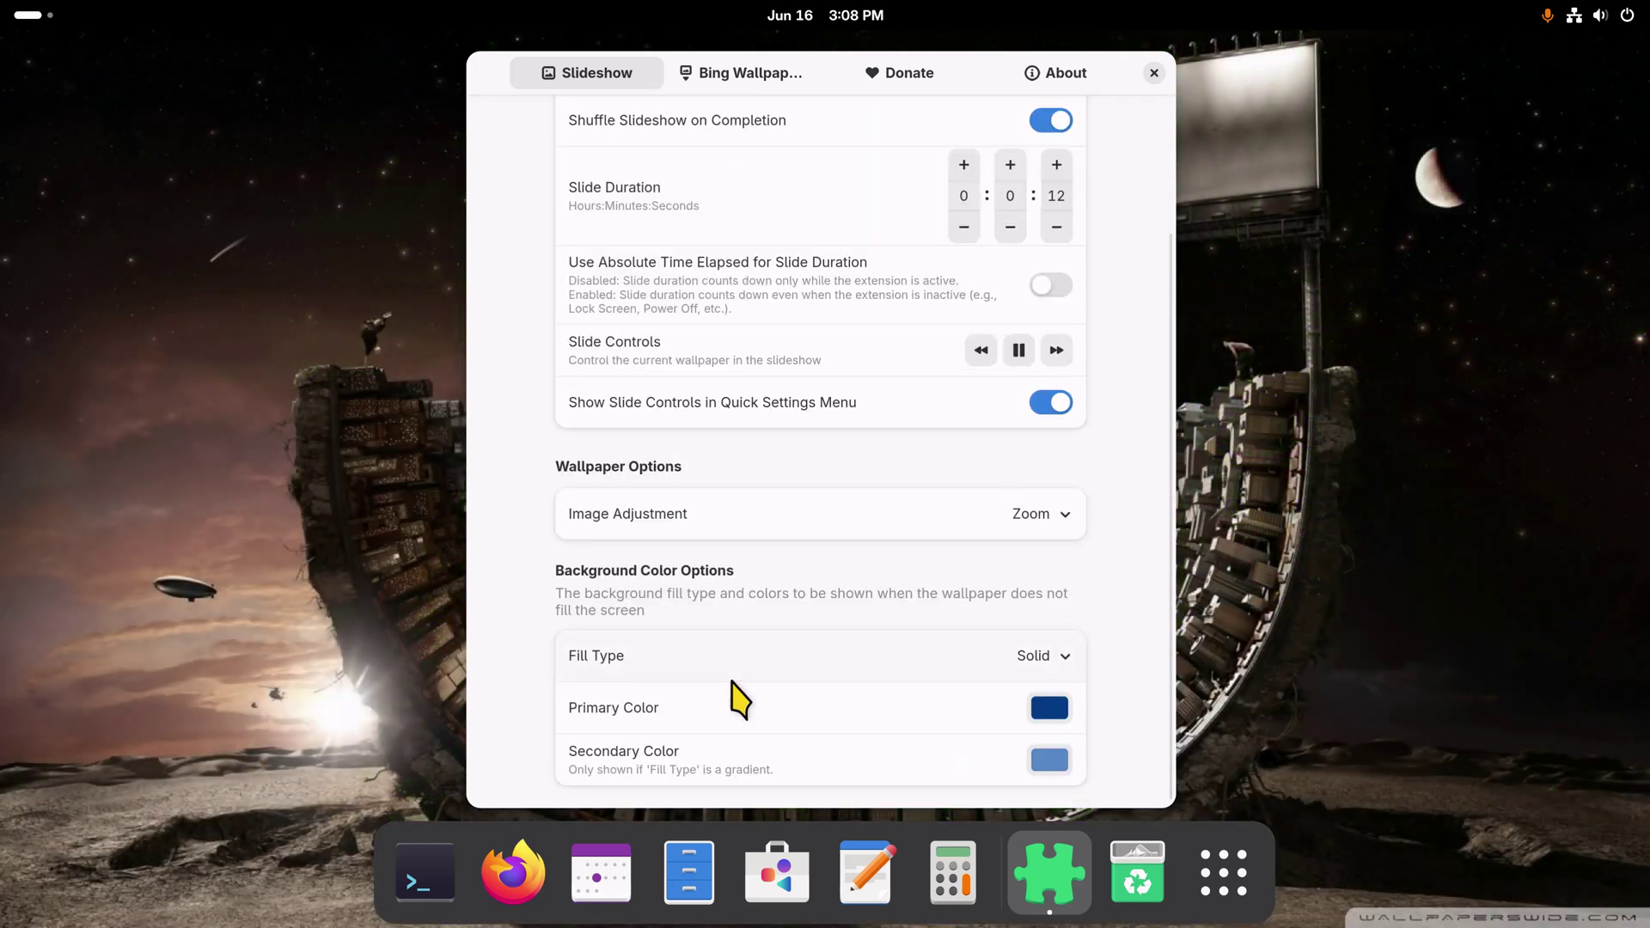
pyautogui.click(1063, 515)
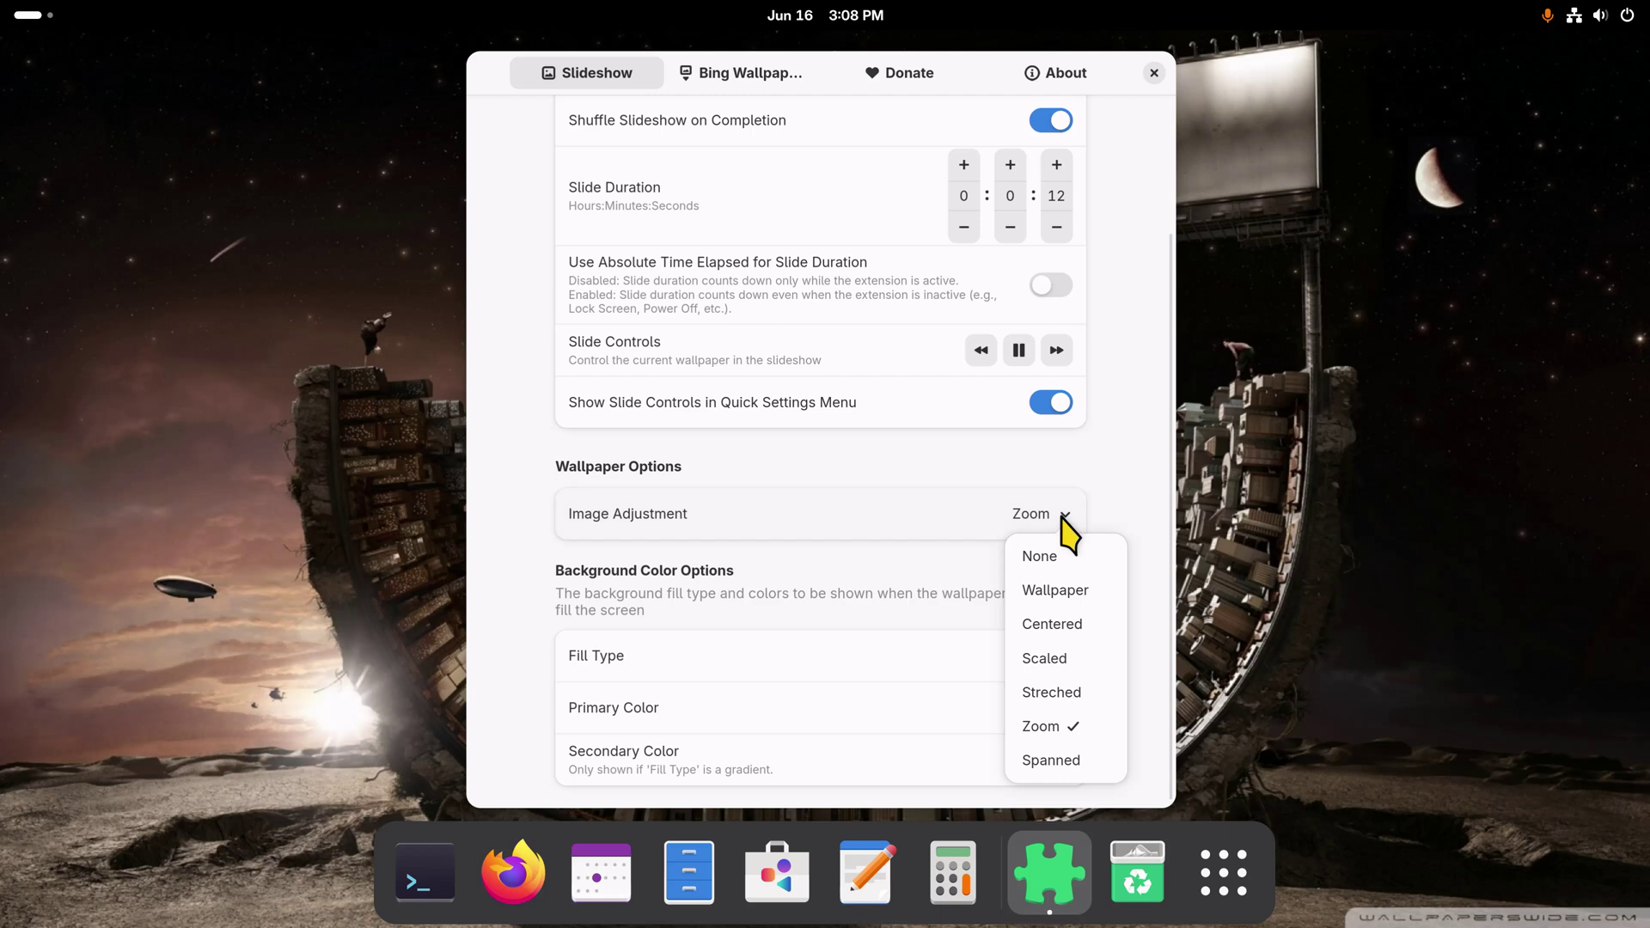
pyautogui.click(677, 654)
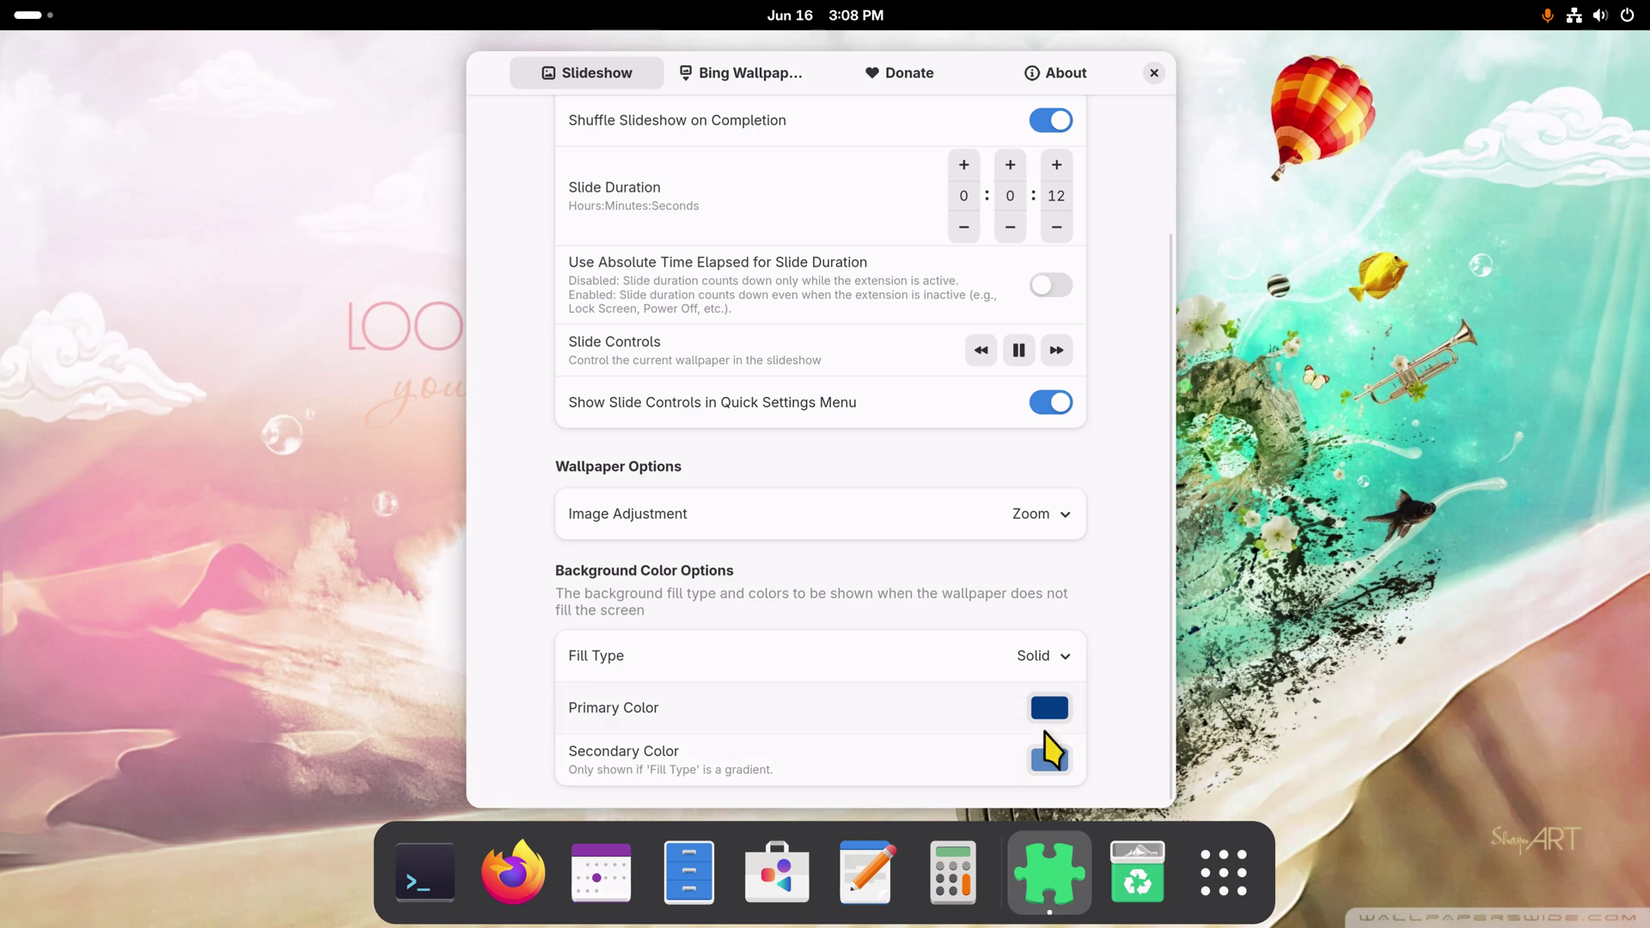
# Review the background Fill Type choices, keeping Solid
pyautogui.click(1044, 662)
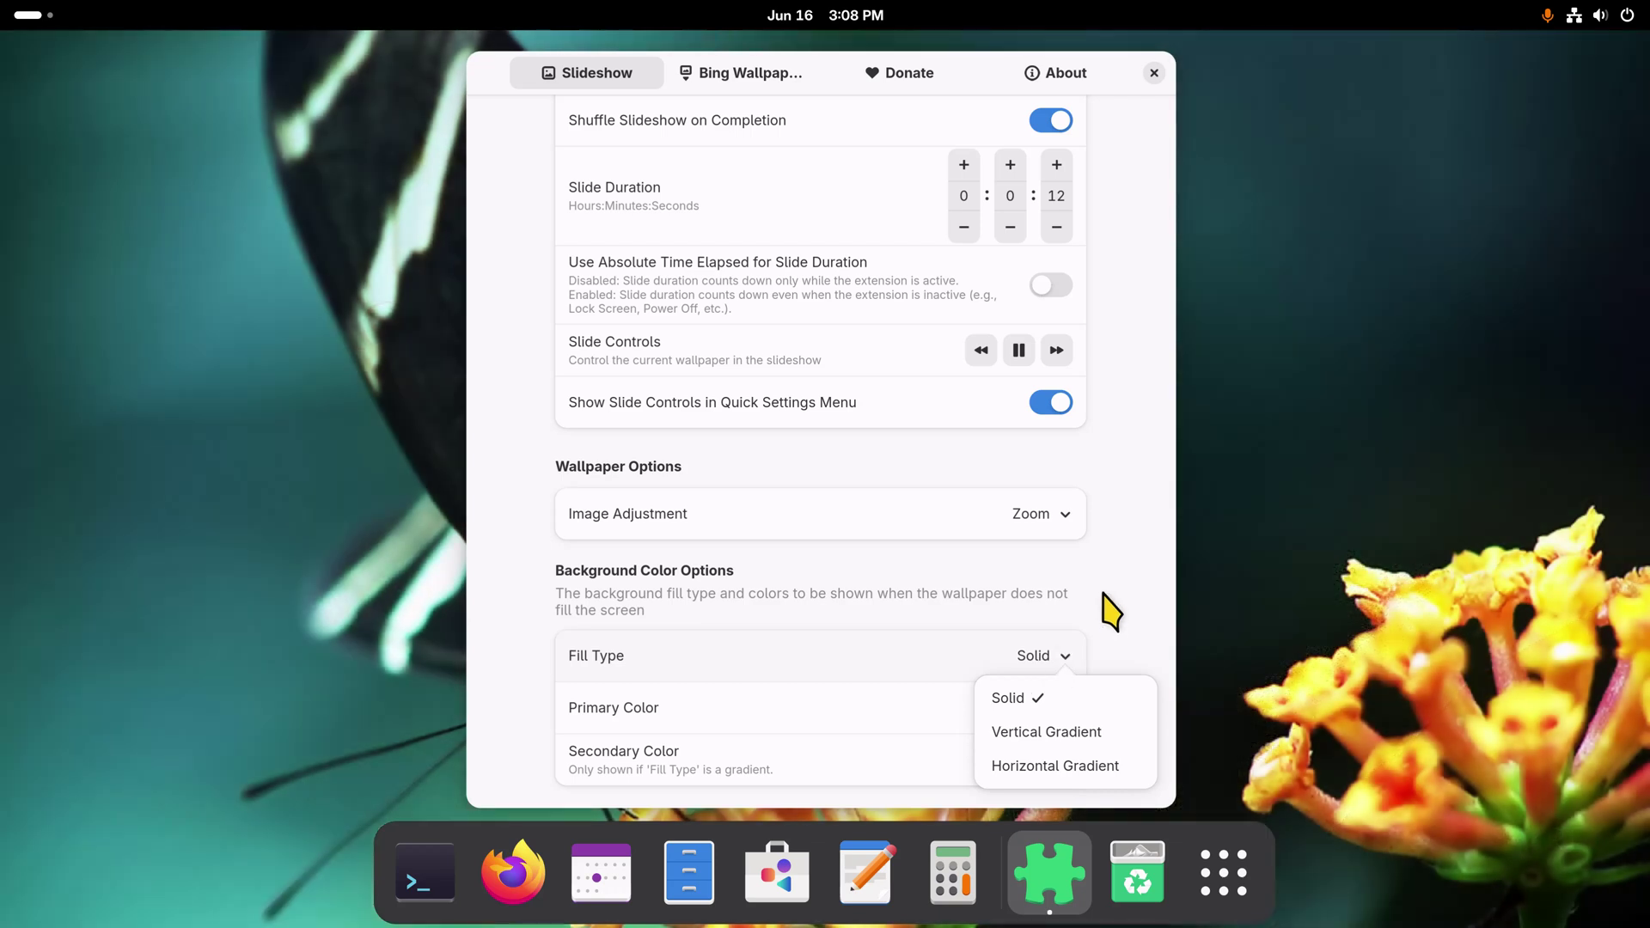
pyautogui.click(1109, 593)
pyautogui.scroll(3, 954, 503)
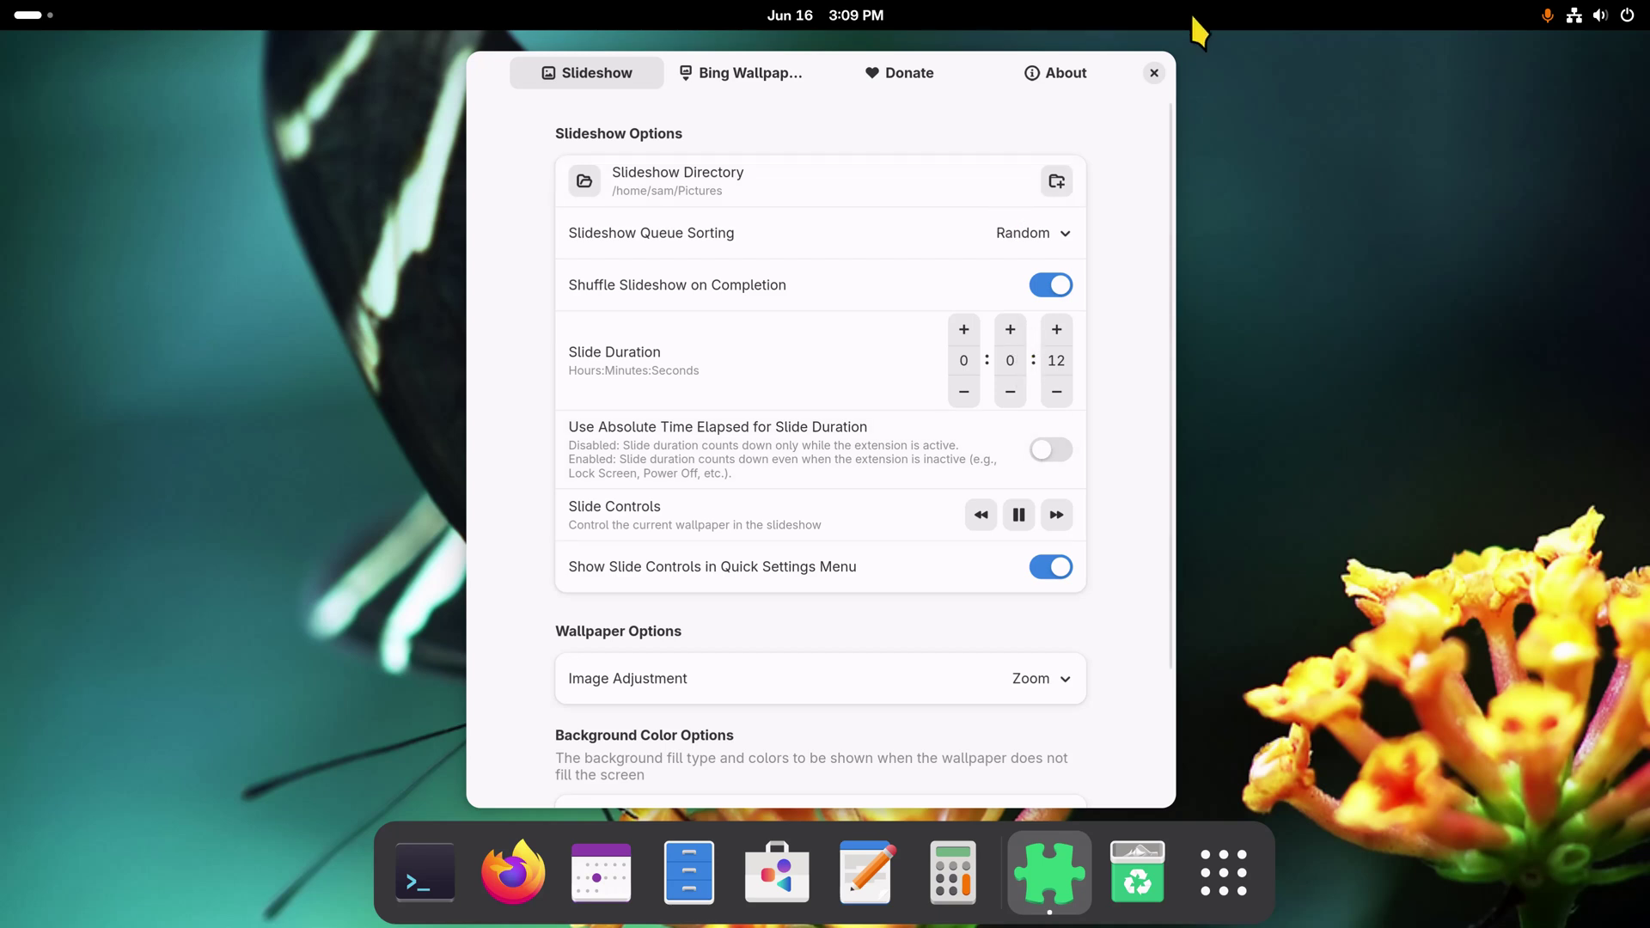
# Close the slideshow settings window, then pause and resume the slideshow from Quick Settings
pyautogui.click(1156, 74)
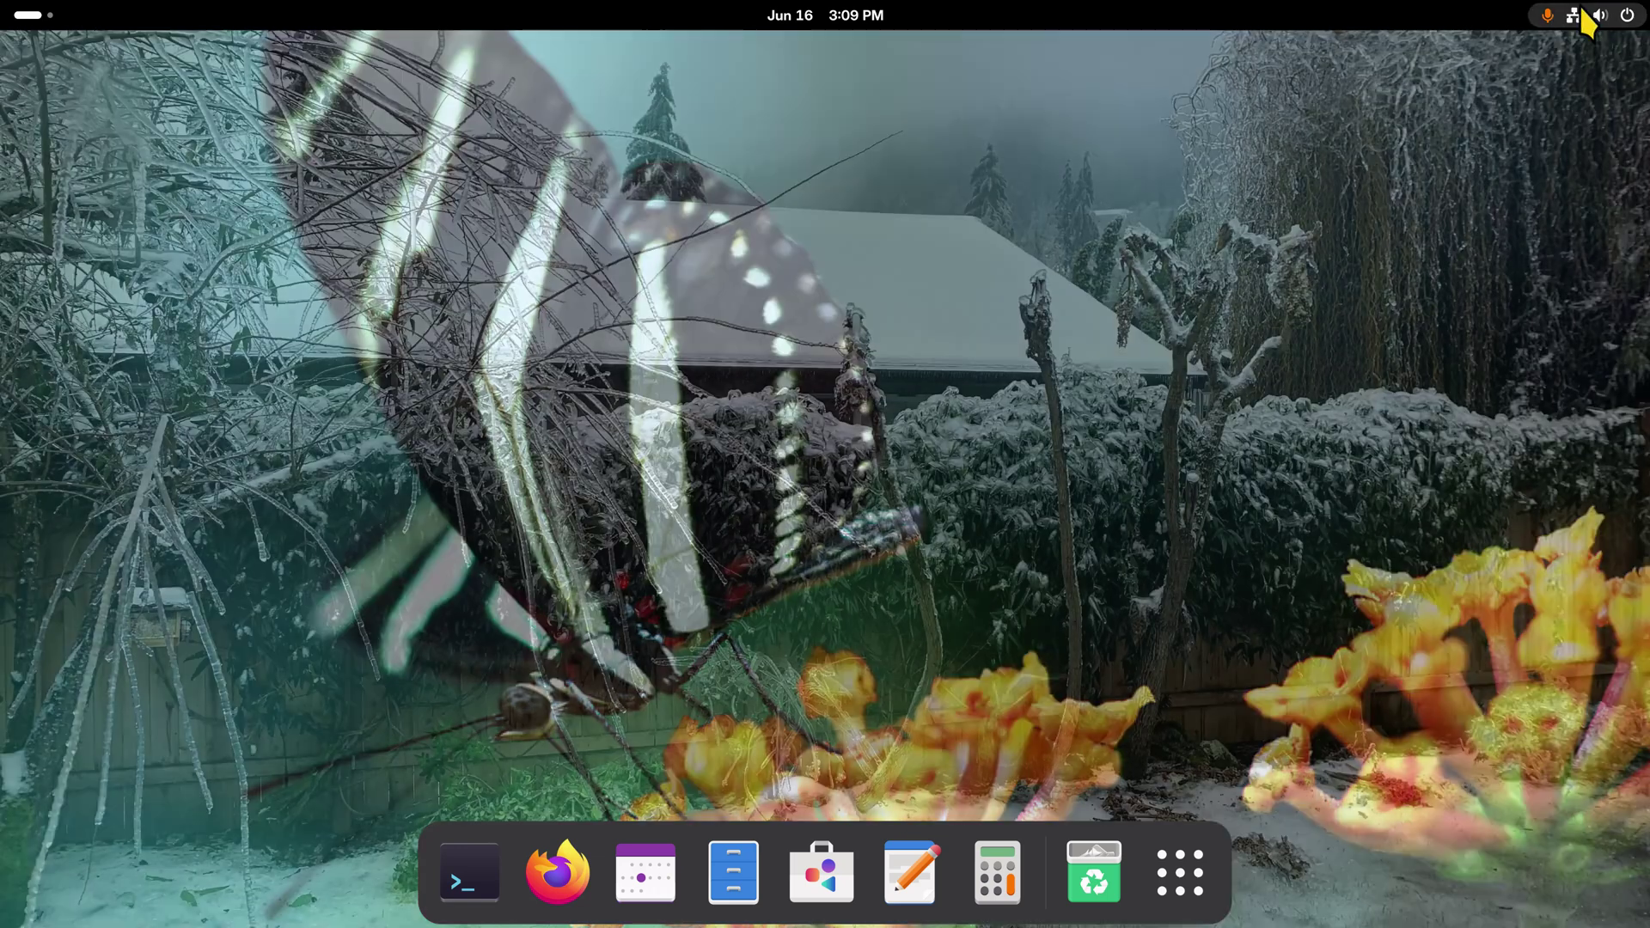
pyautogui.click(1586, 19)
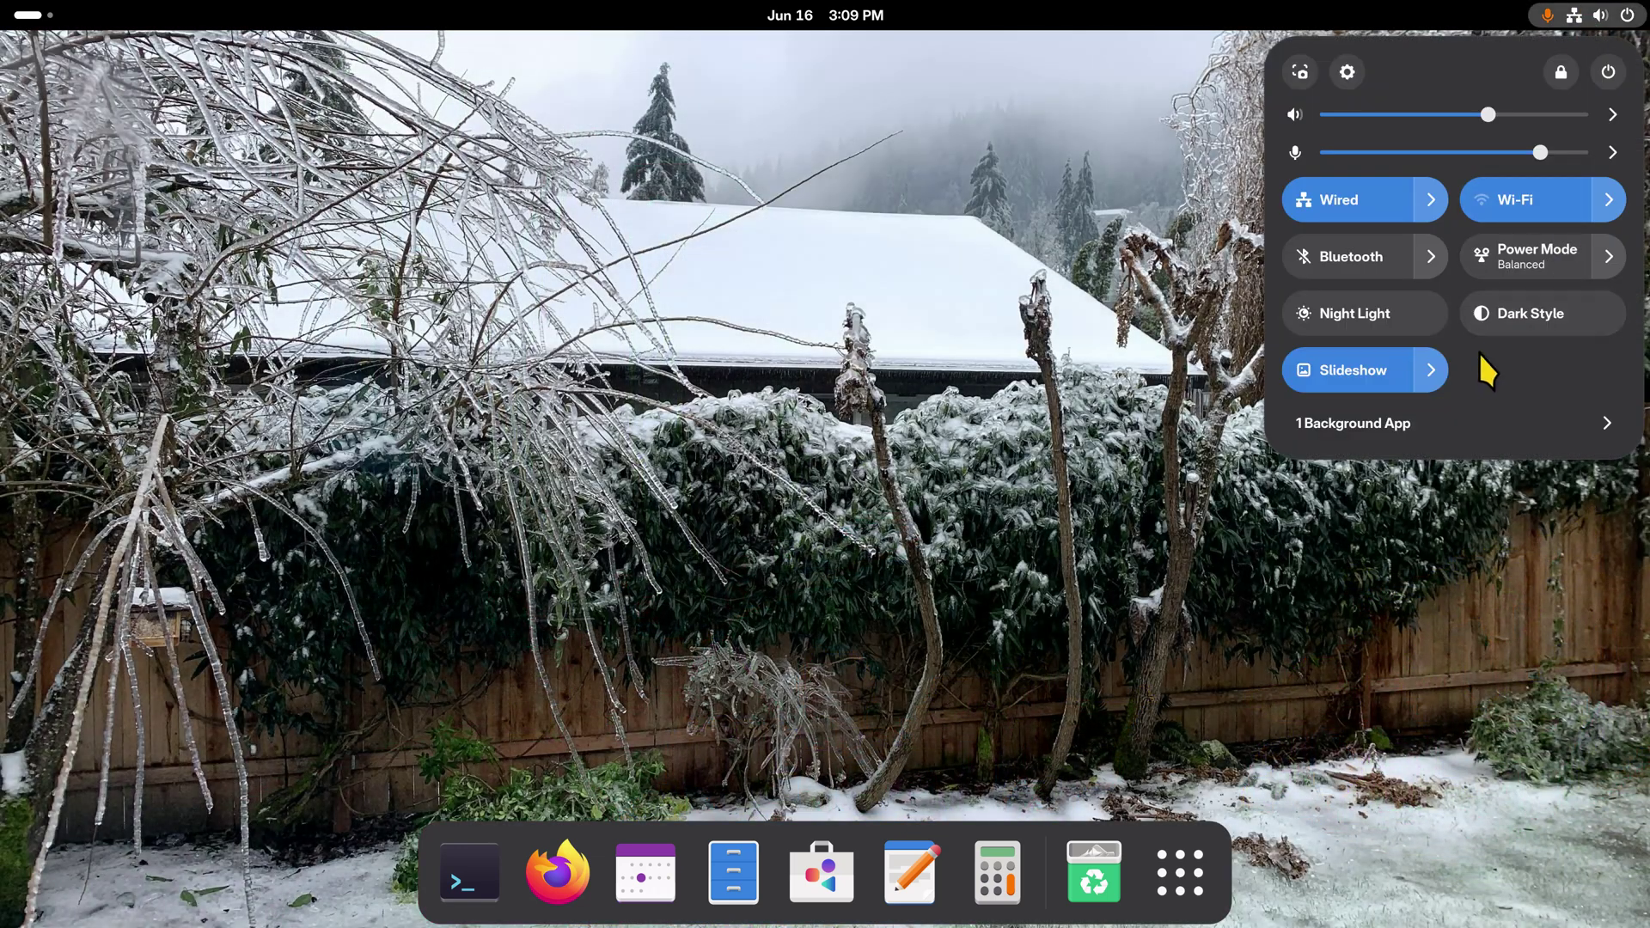
pyautogui.click(1378, 370)
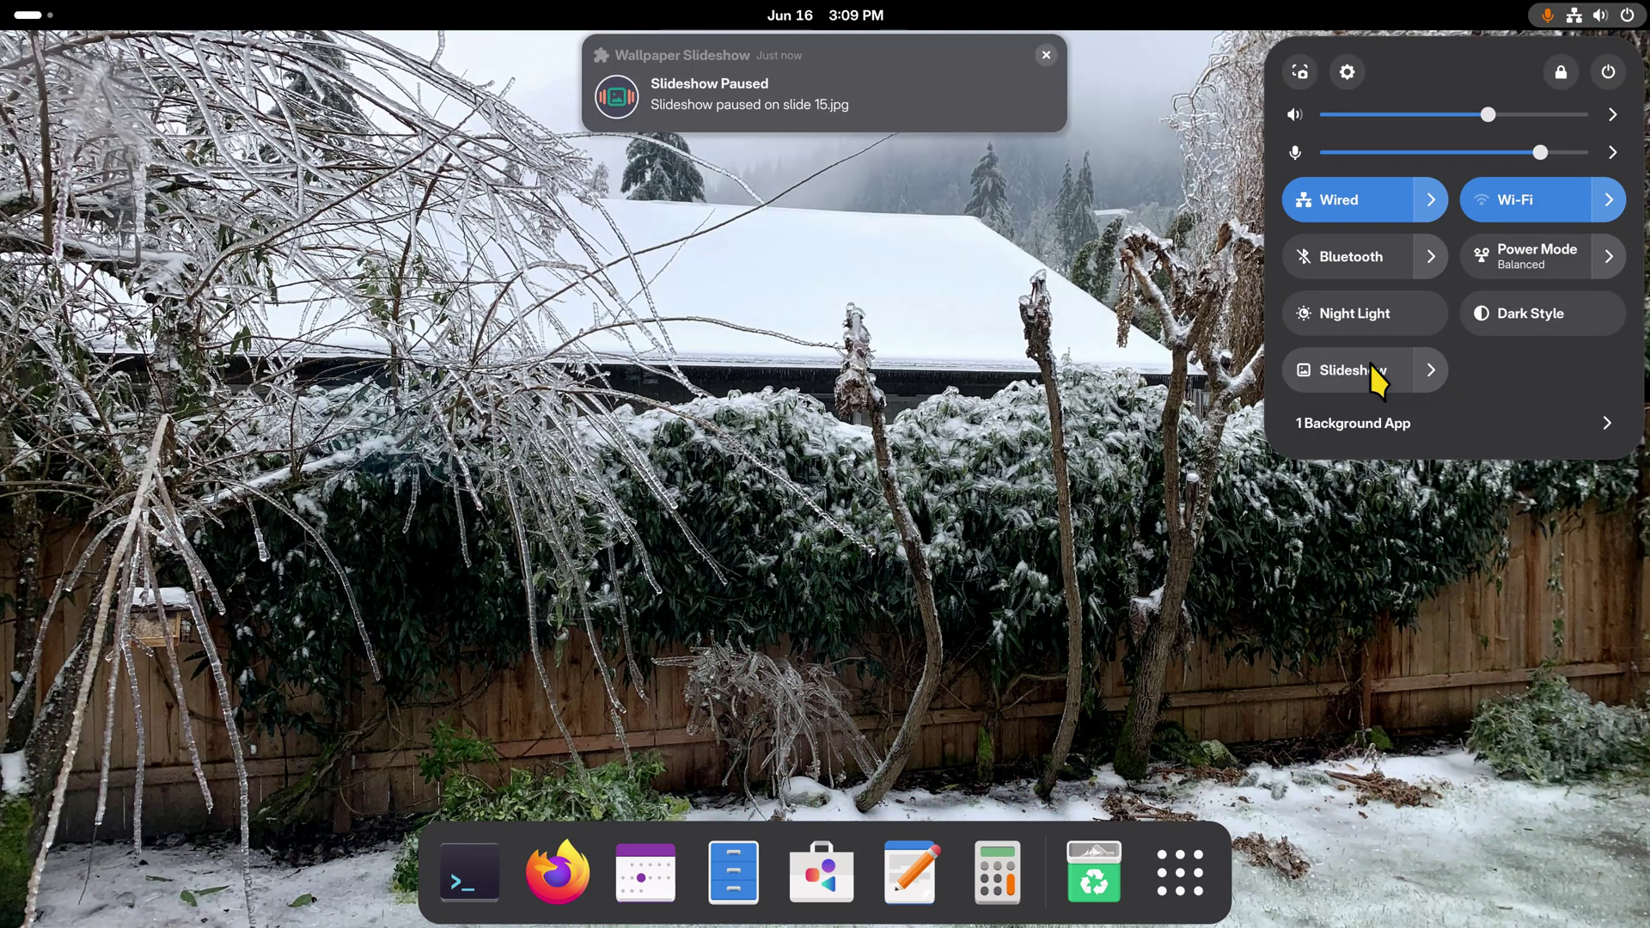
pyautogui.click(1378, 371)
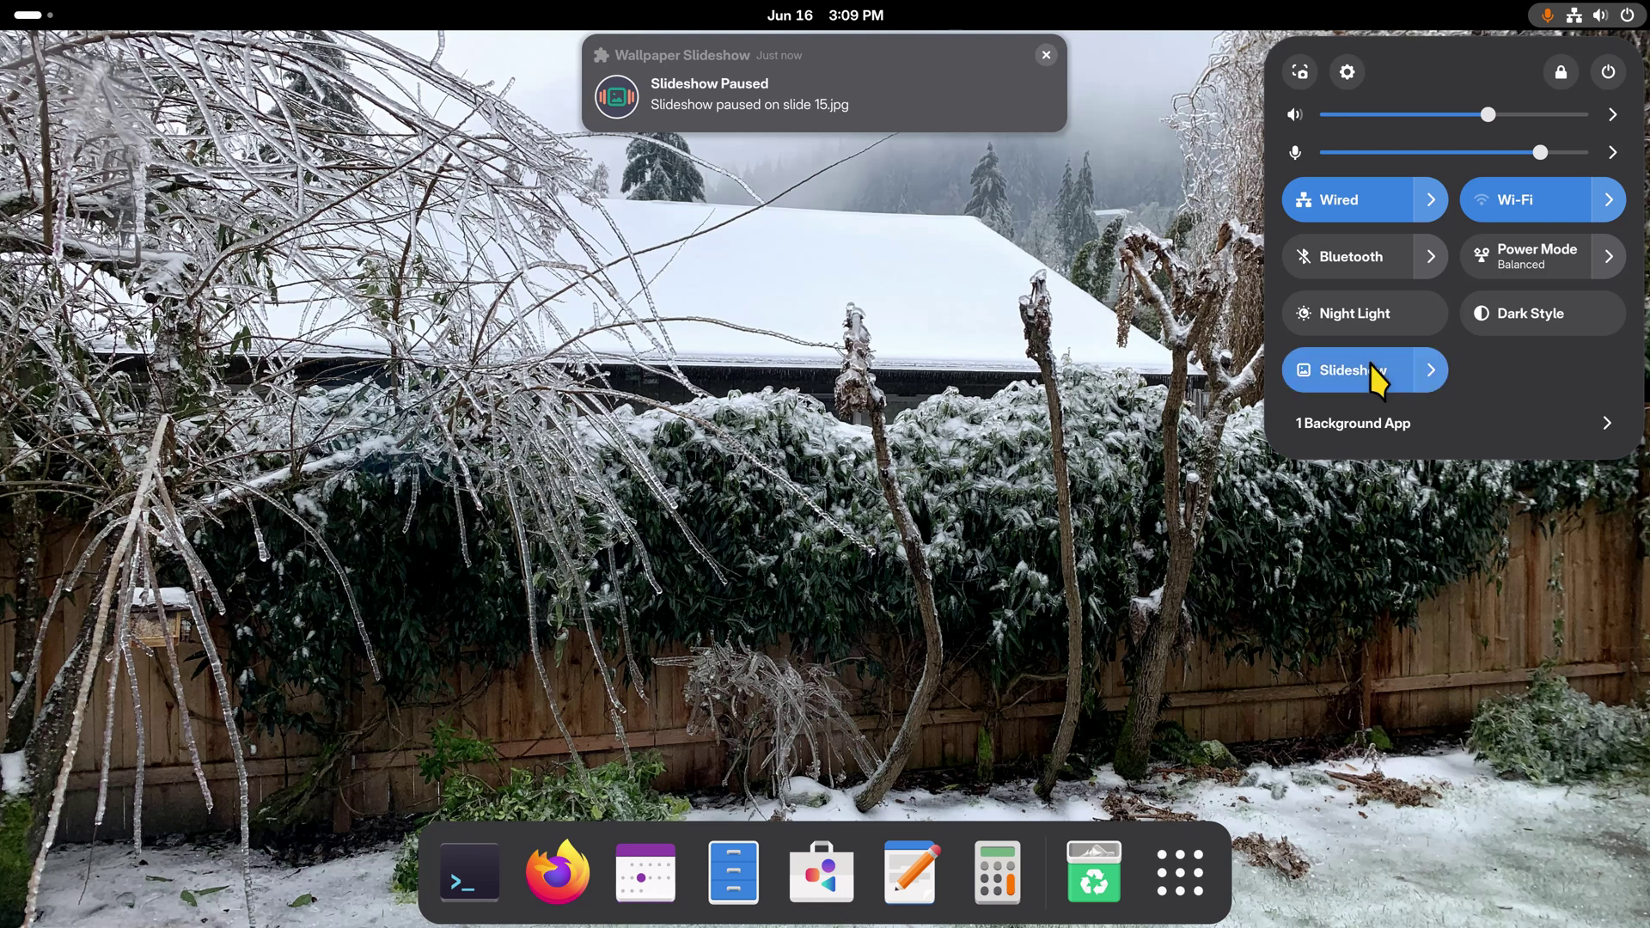
# Skip ahead two slides to 13 of 31, then dismiss Quick Settings
pyautogui.click(1430, 369)
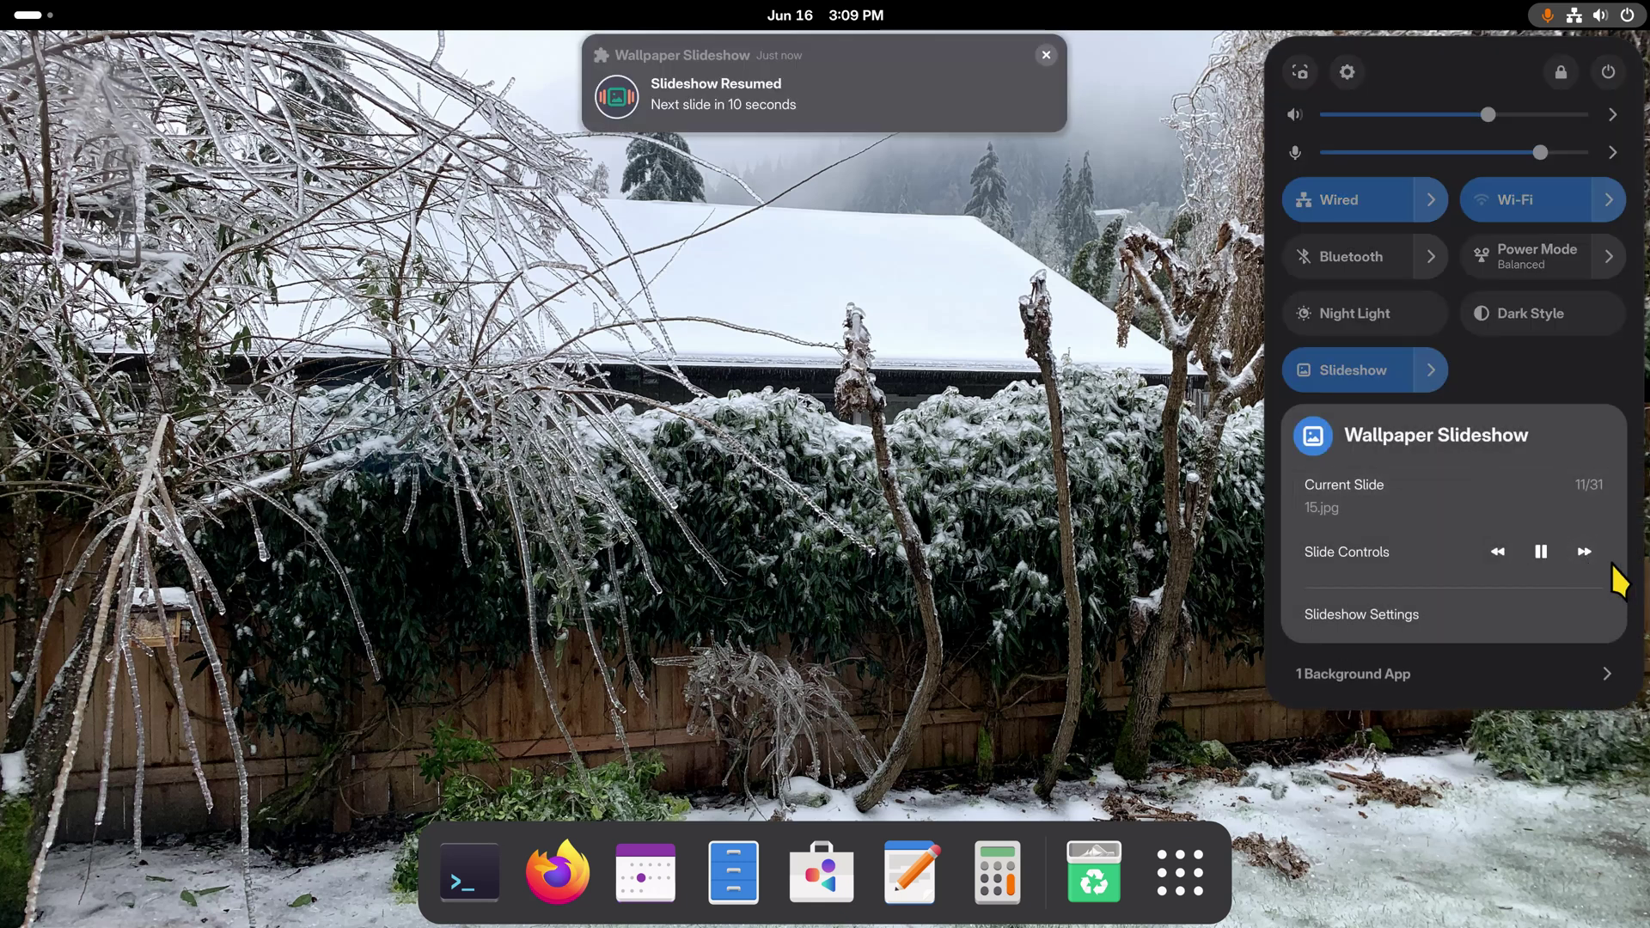
pyautogui.click(1585, 552)
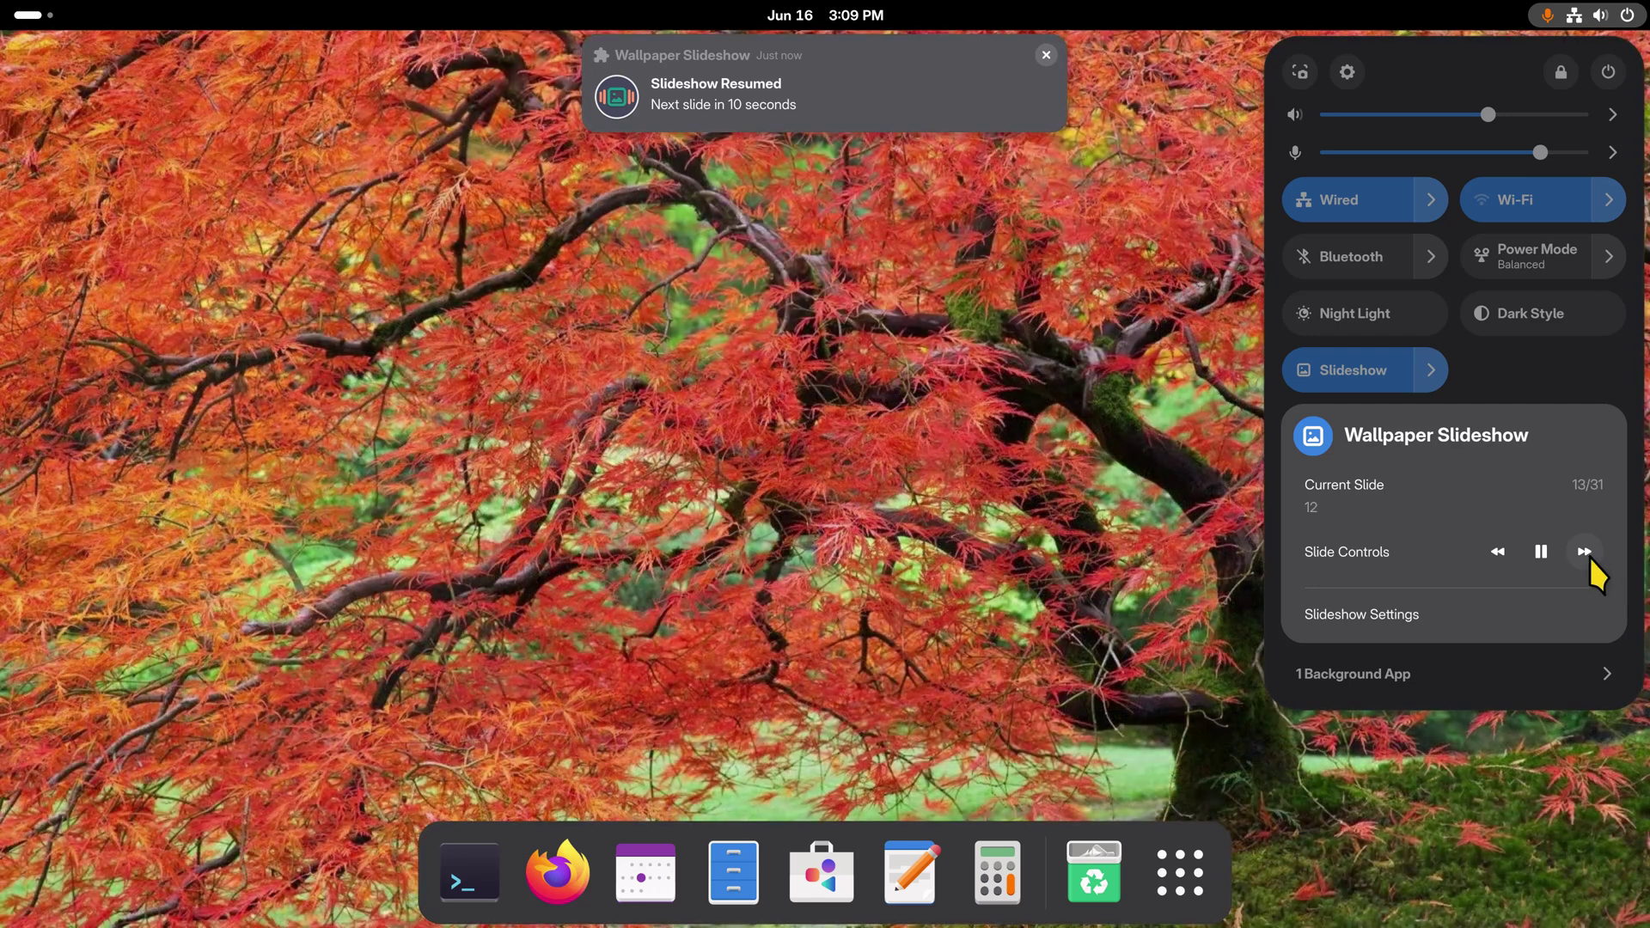
pyautogui.click(1585, 552)
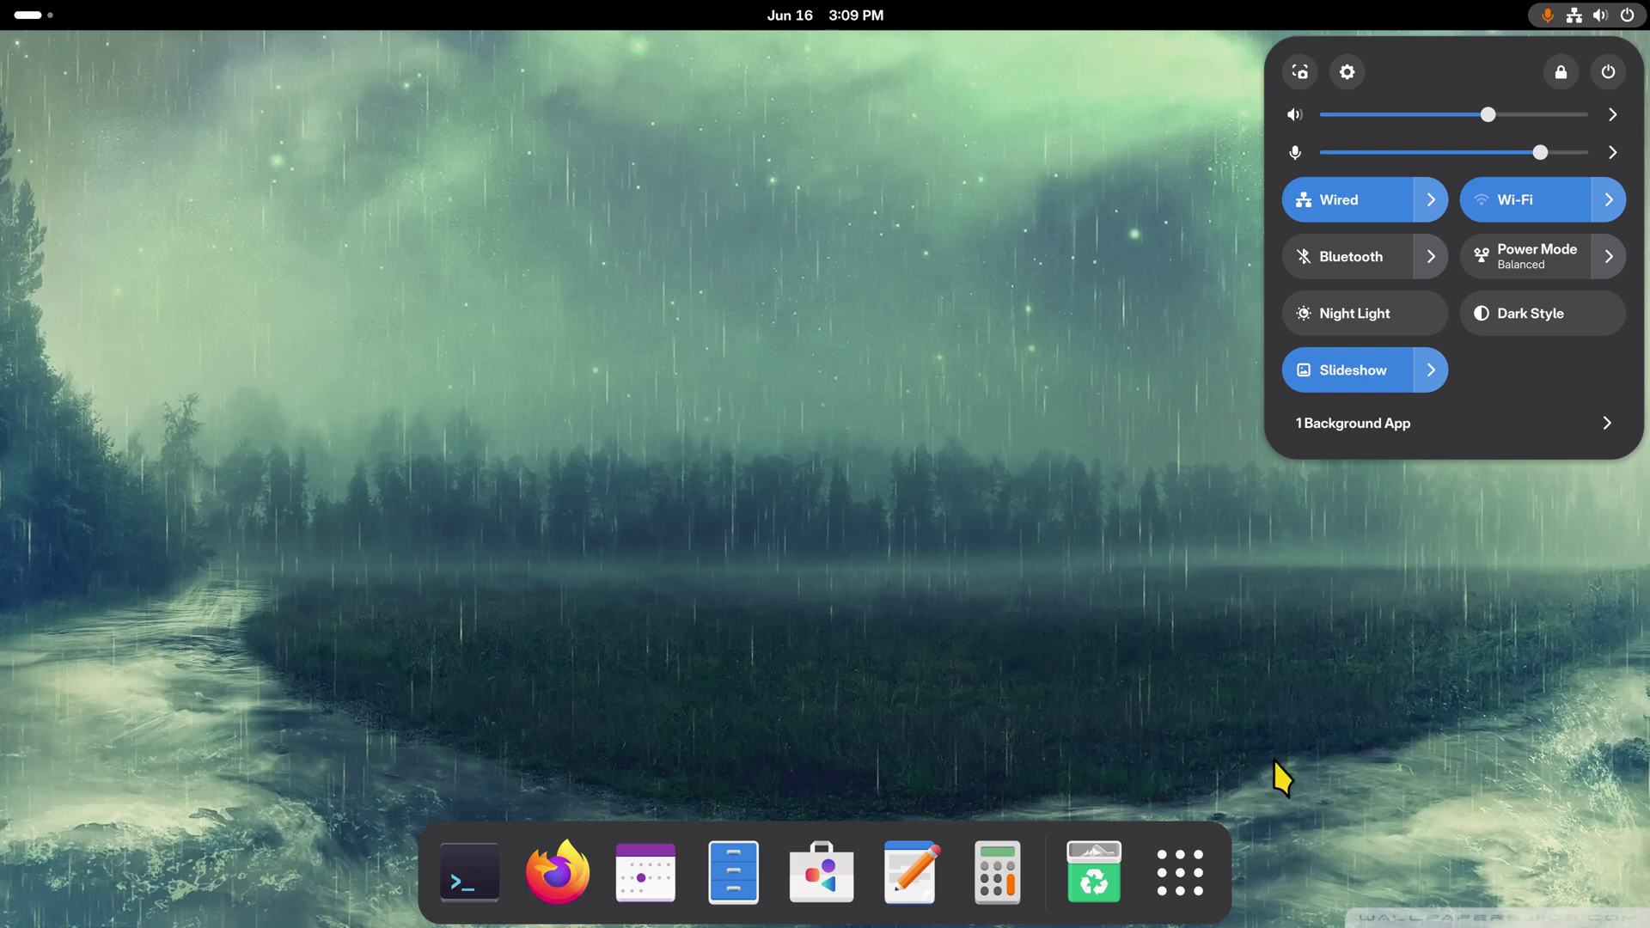
pyautogui.click(928, 578)
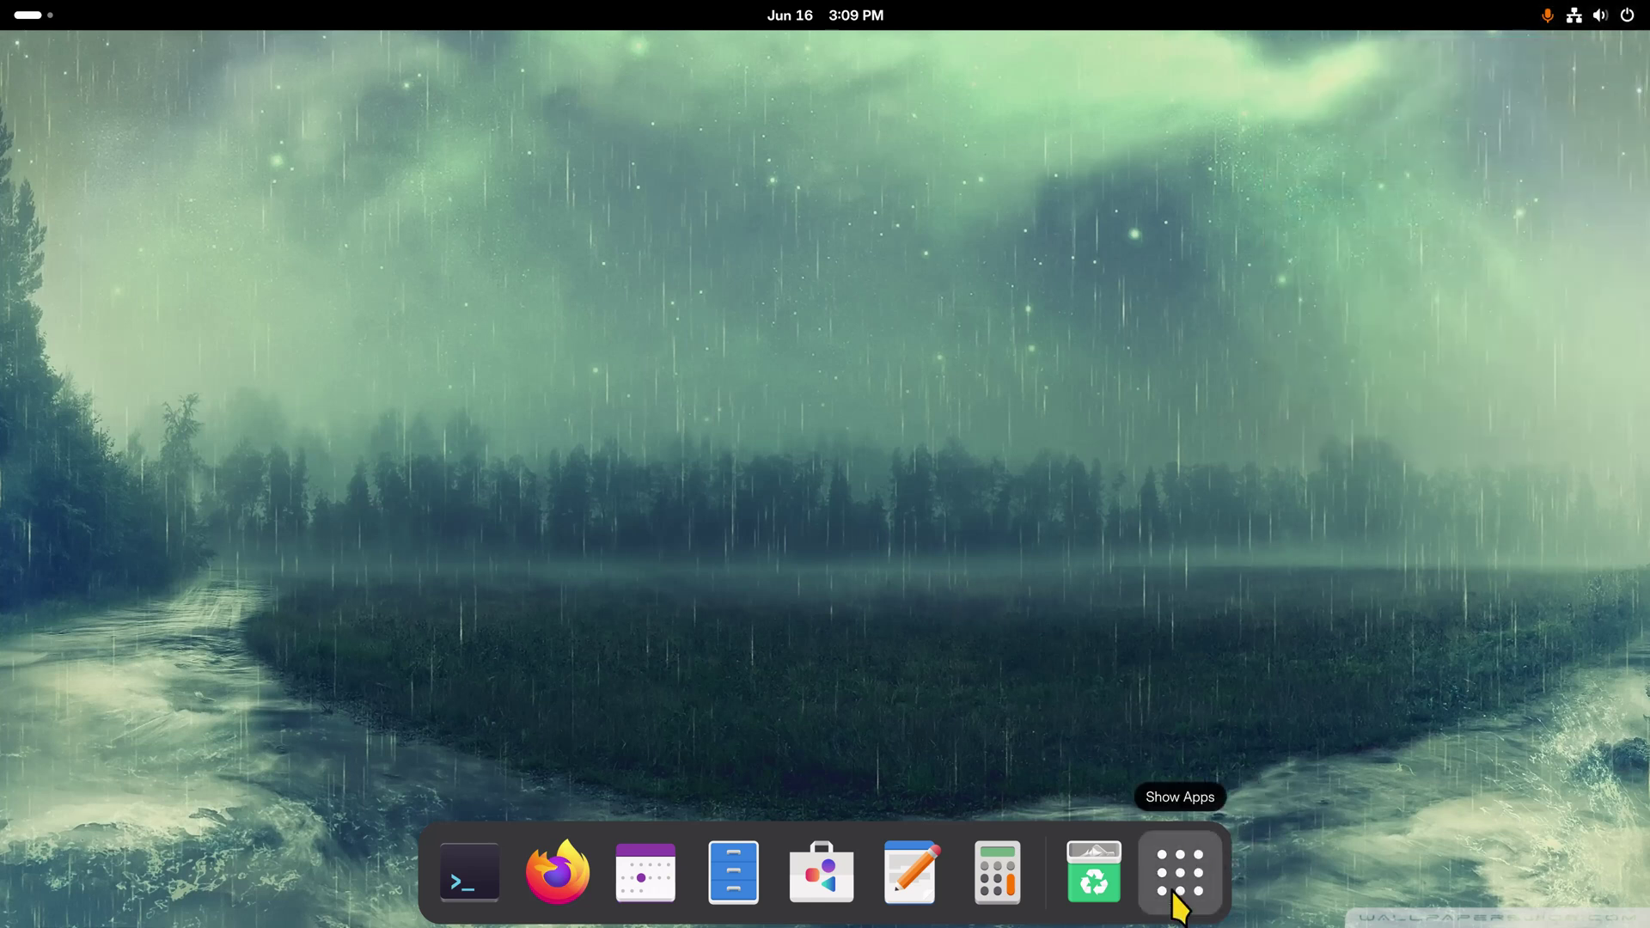
pyautogui.click(1176, 896)
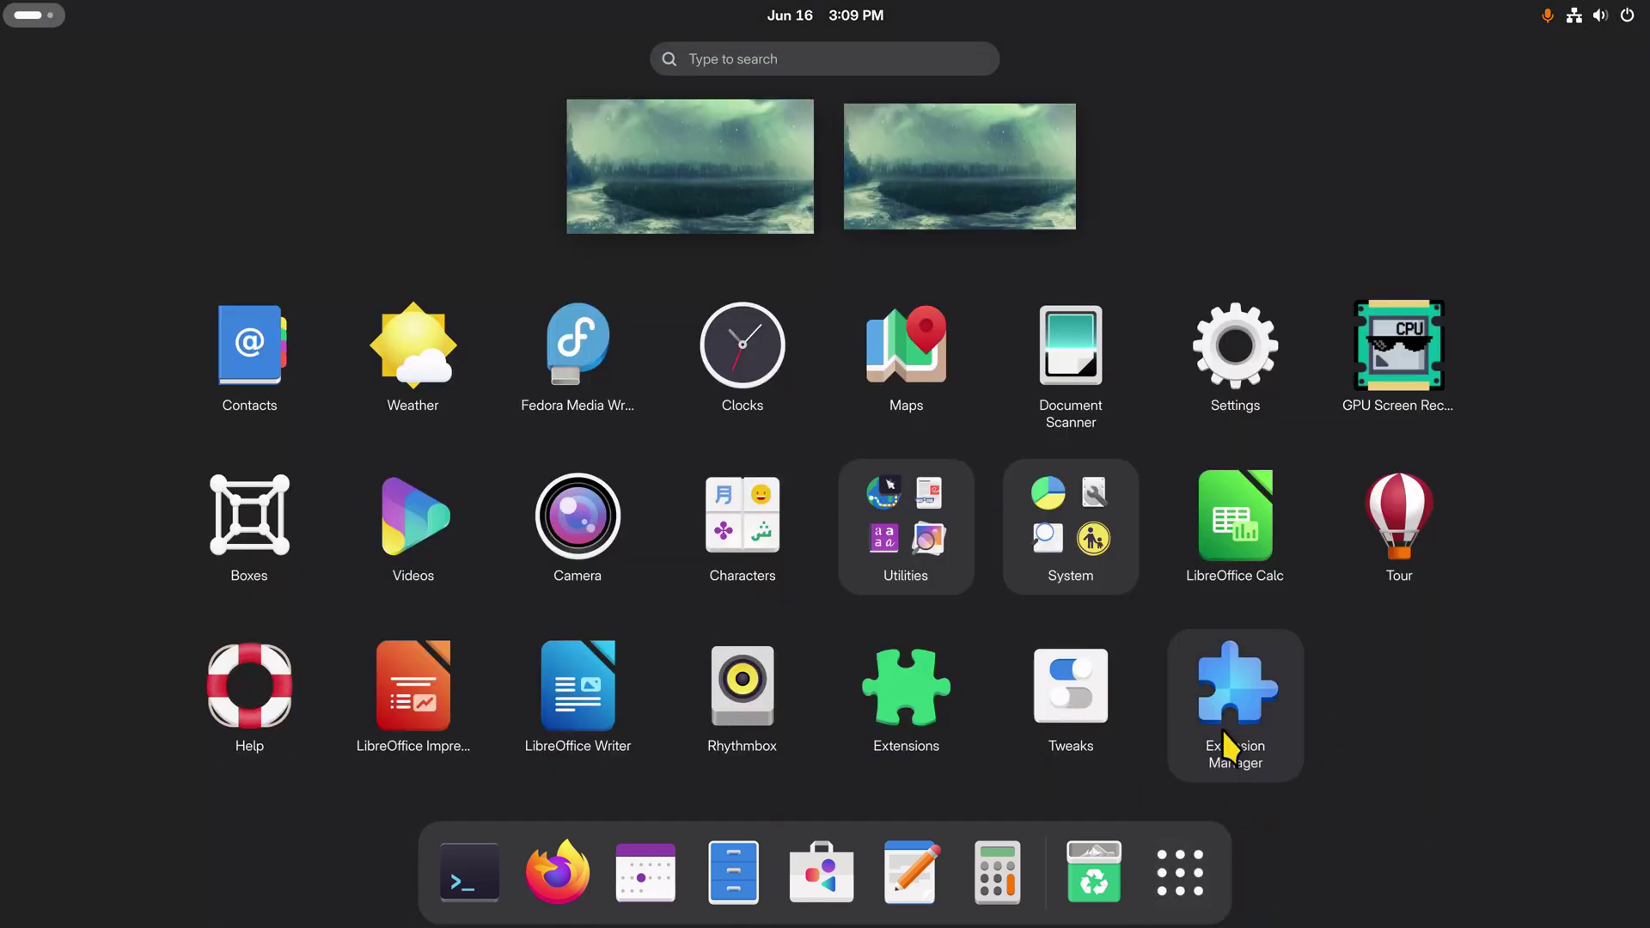
pyautogui.click(1227, 718)
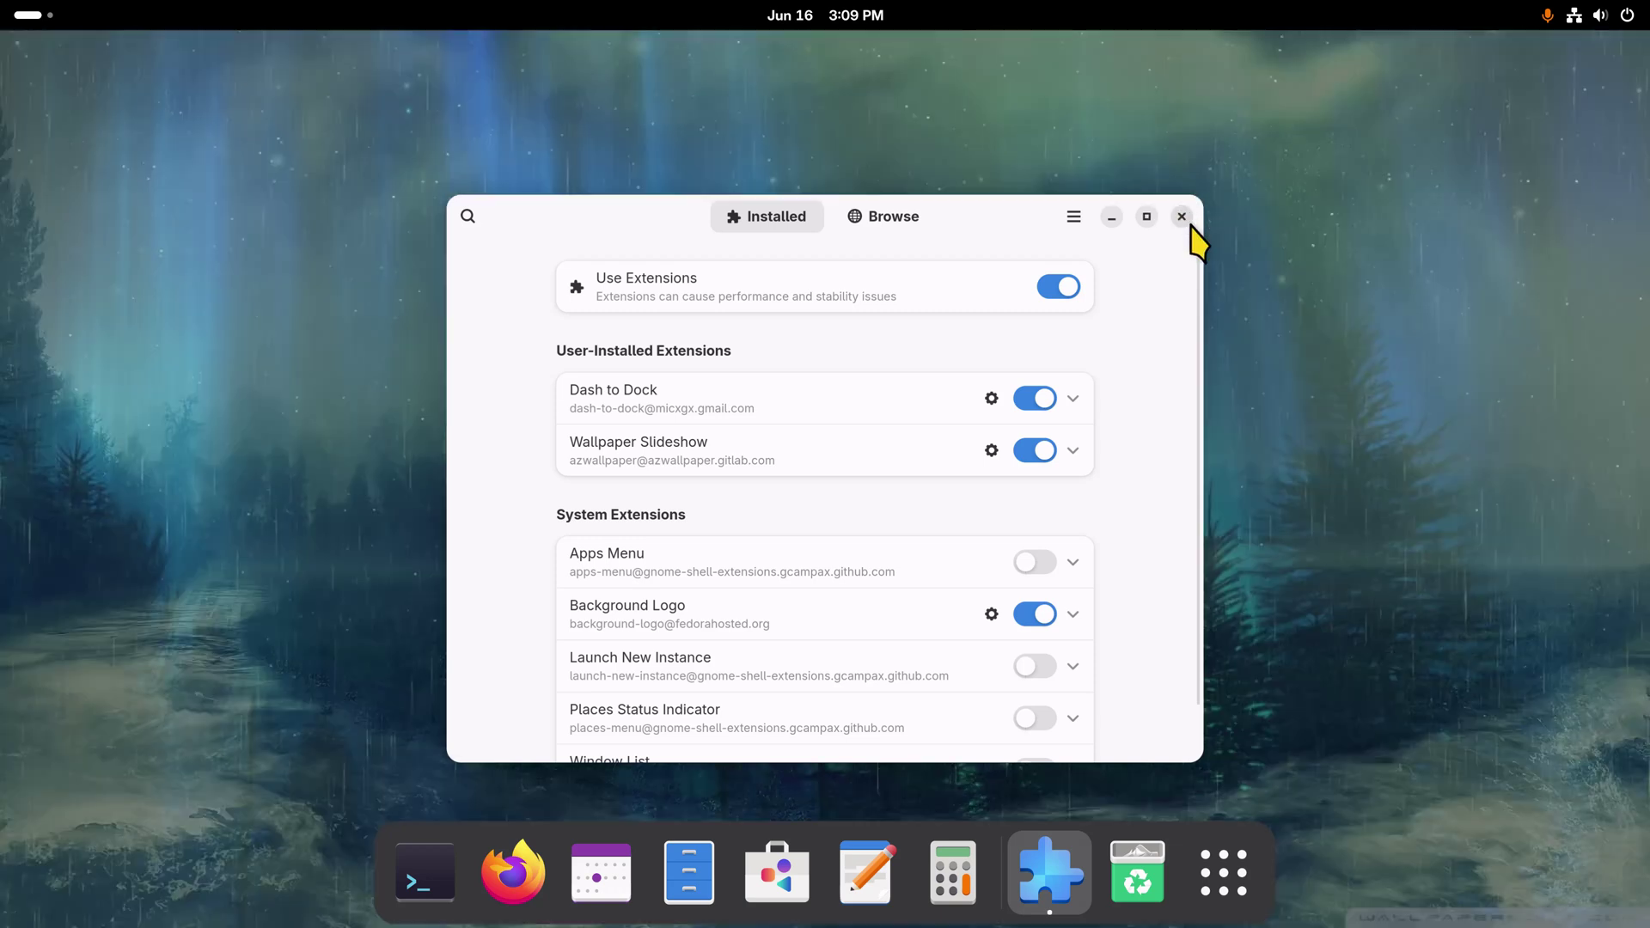
pyautogui.click(1182, 217)
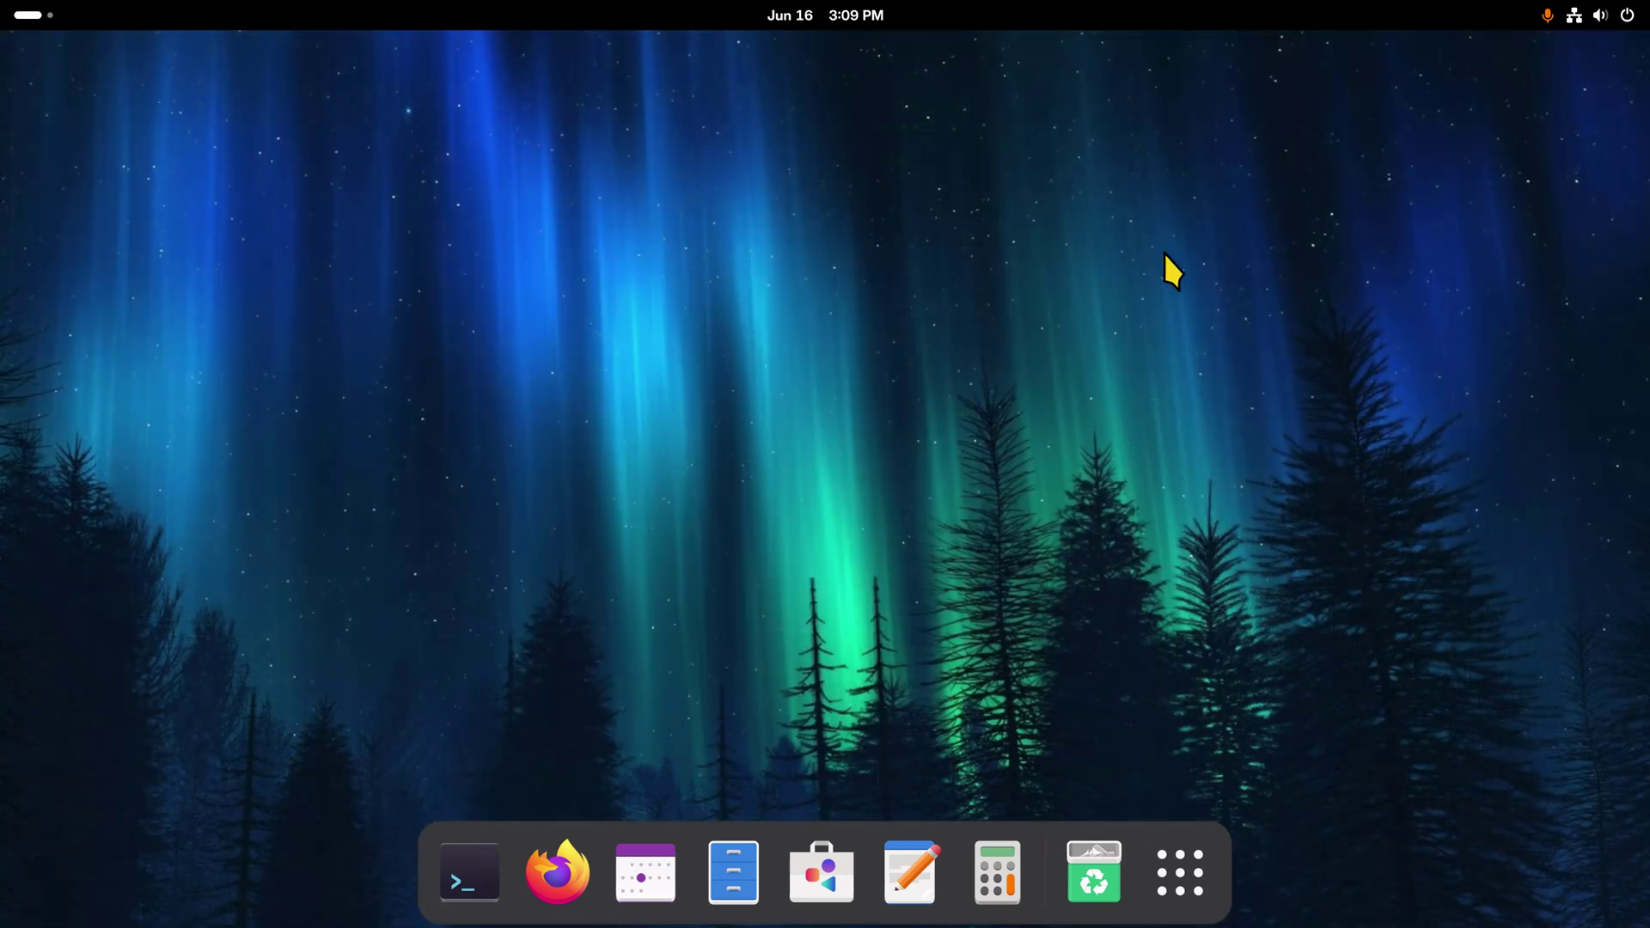